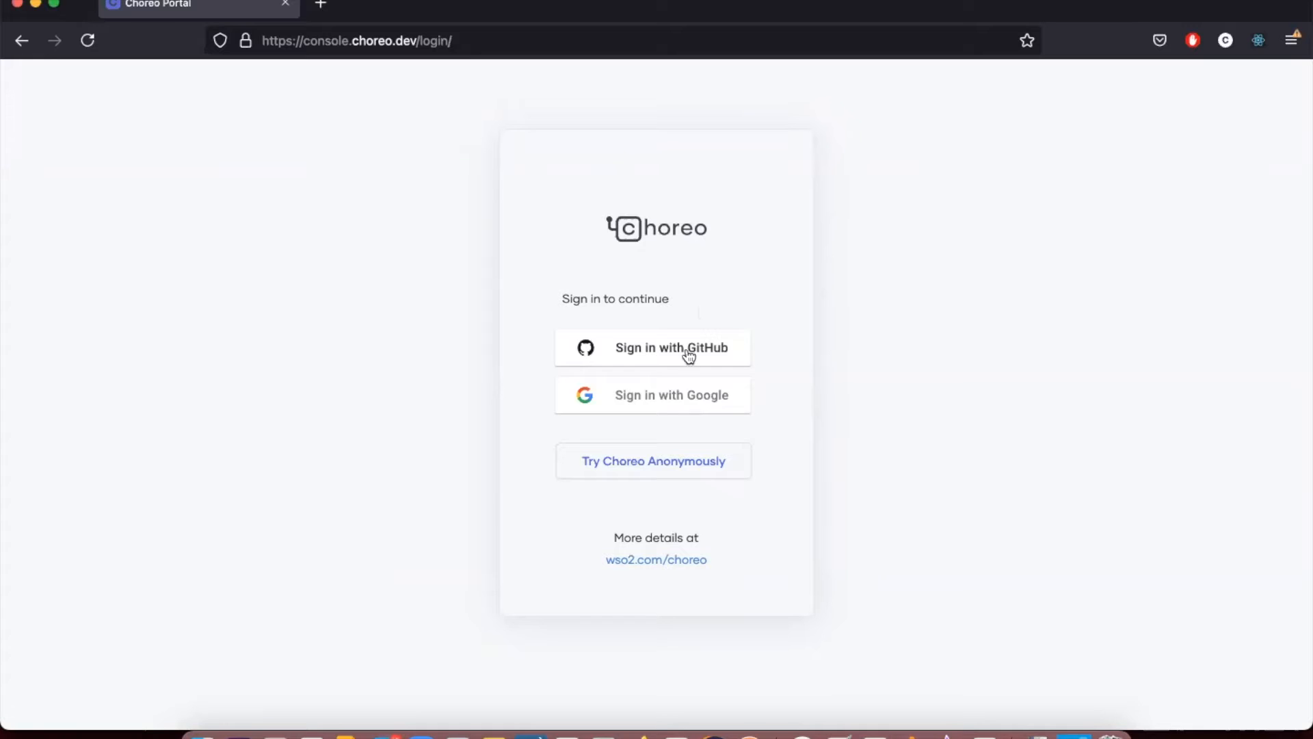
Step: Sign in to the Choreo console with Google and look over the home page down to the recent items
click(716, 397)
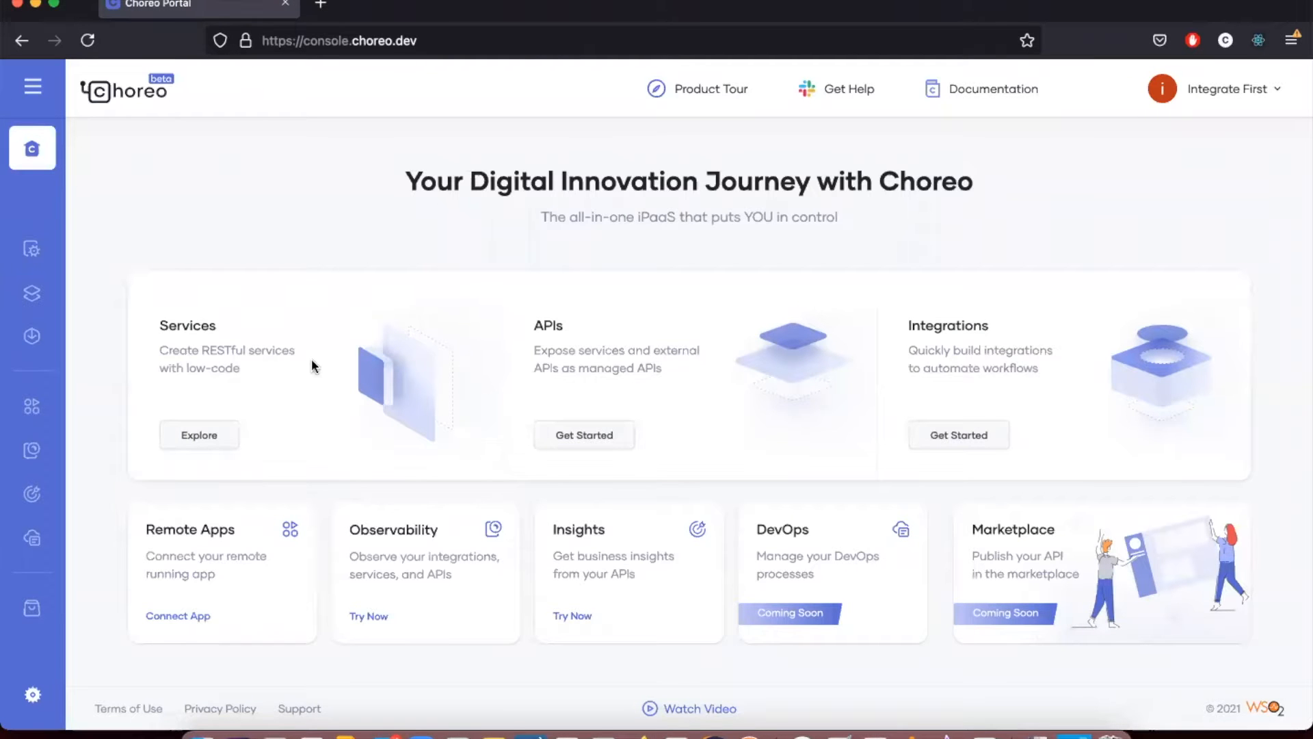
scroll(311, 358, down, 2)
scroll(203, 409, down, 4)
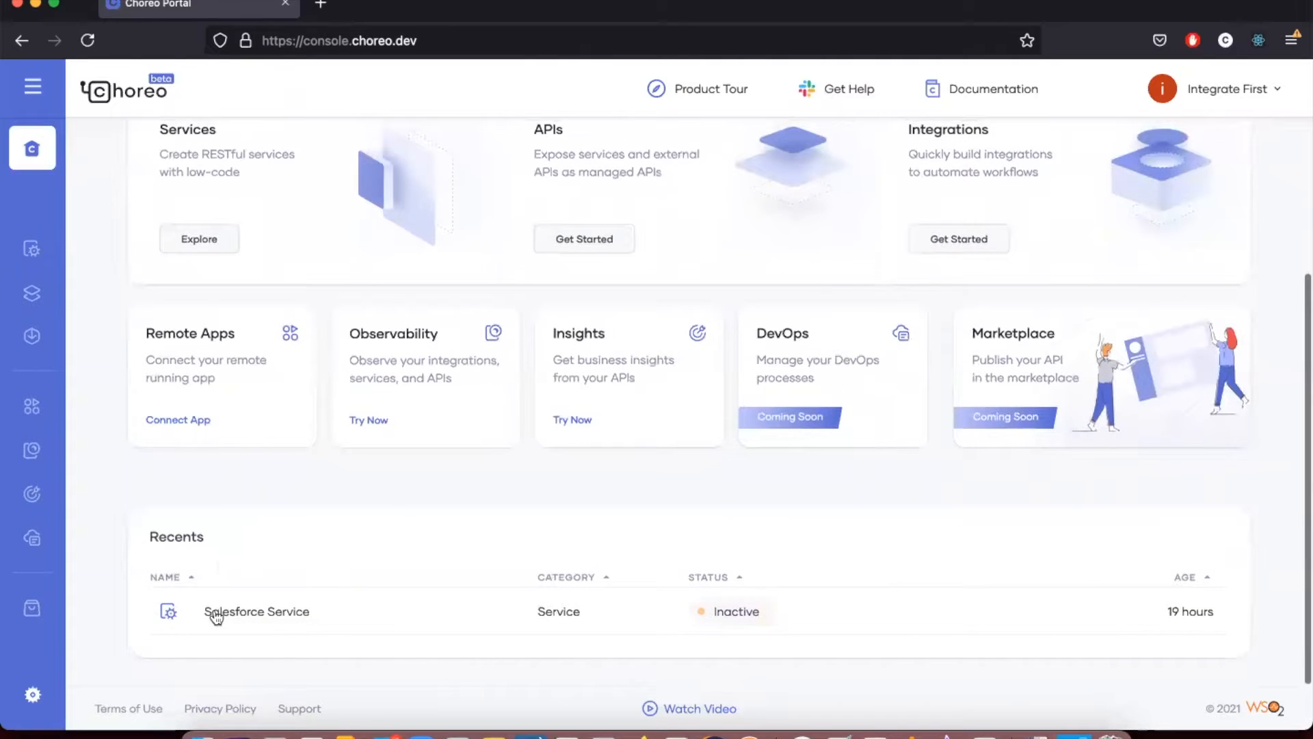
scroll(247, 519, up, 3)
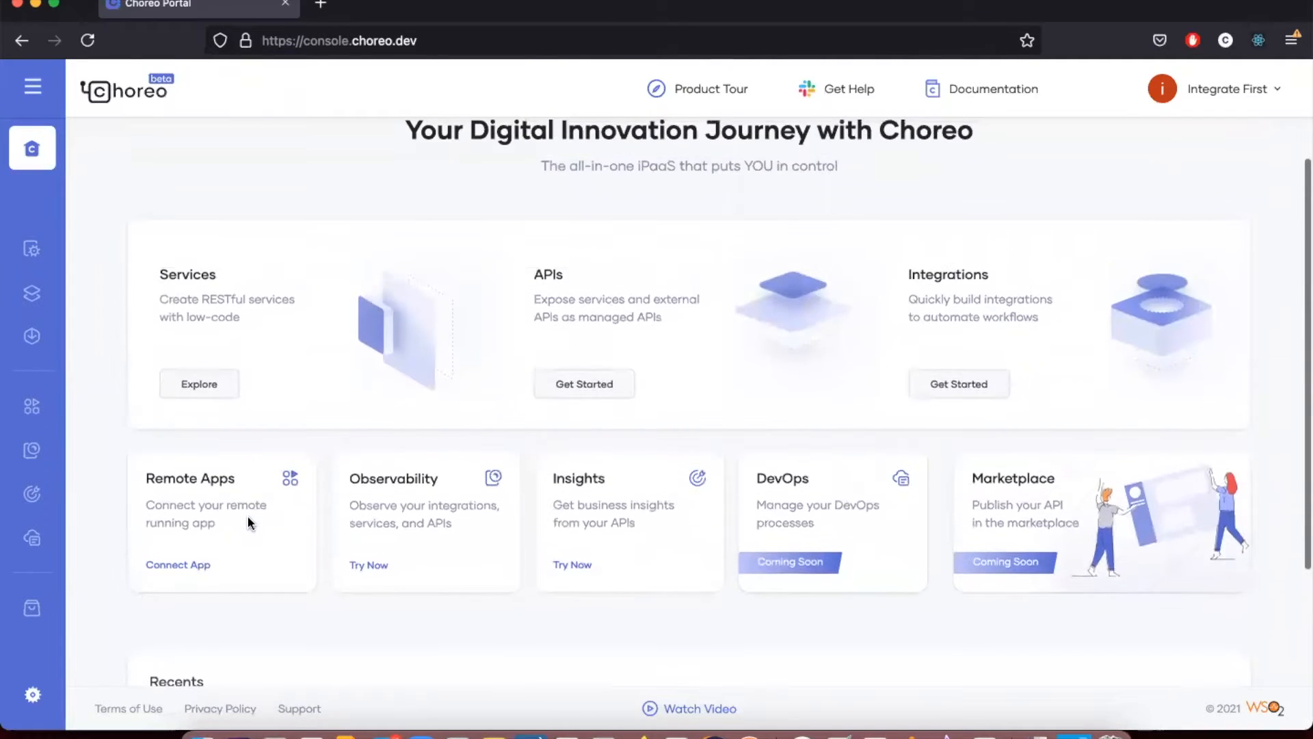
scroll(248, 519, down, 3)
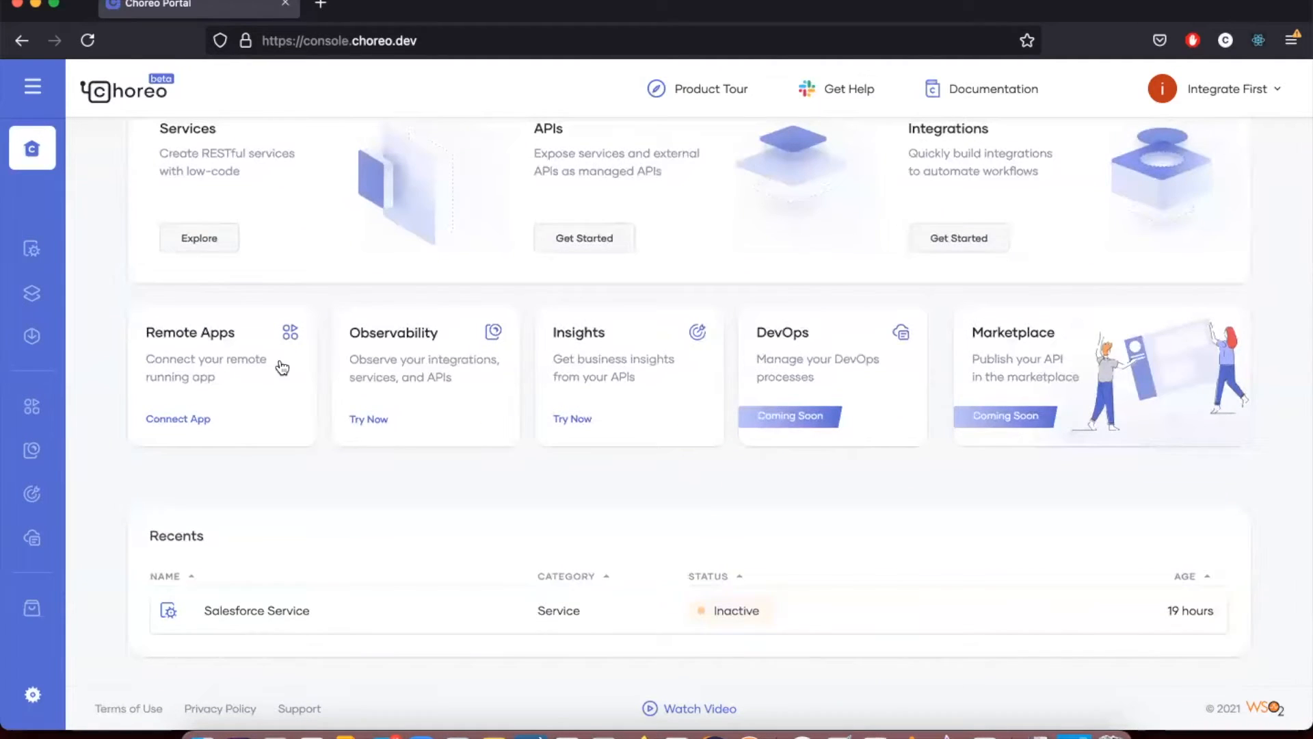
Step: Check the services list, and open Salesforce Service from the home page's recent items
click(234, 241)
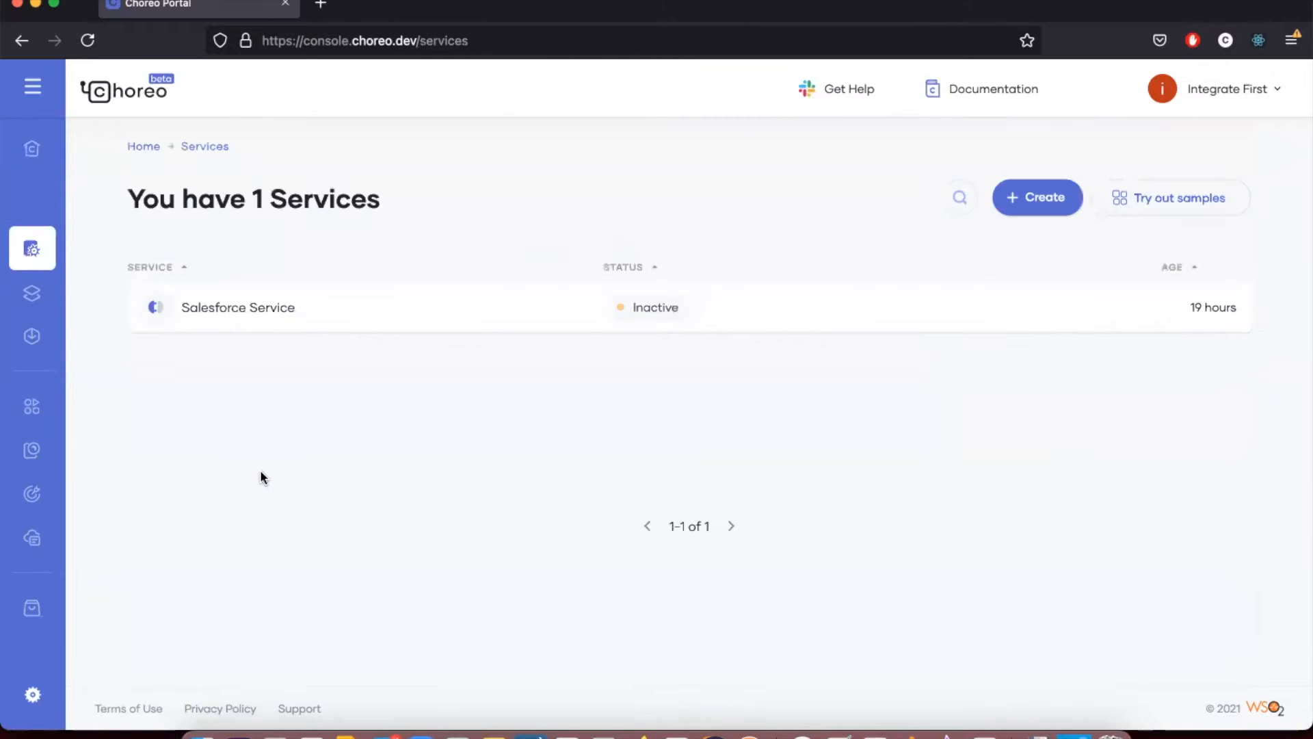
click(32, 149)
scroll(216, 434, down, 3)
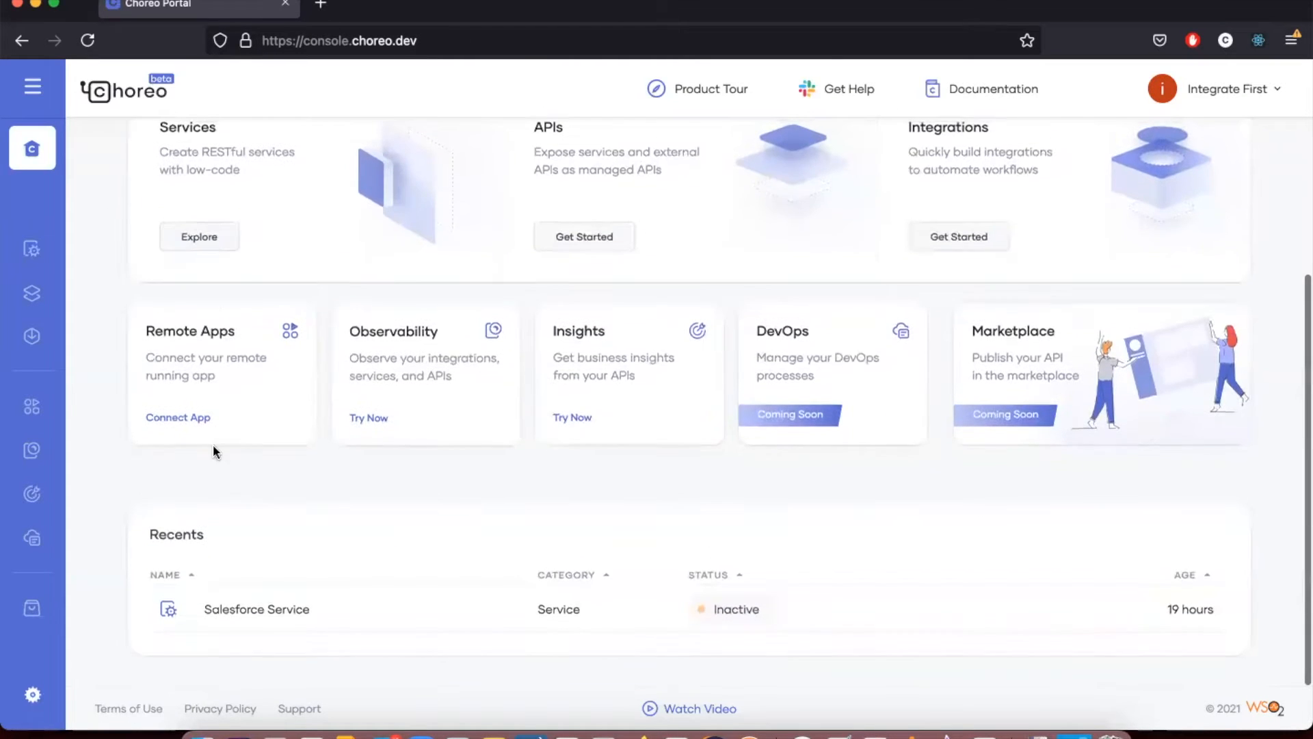
click(234, 609)
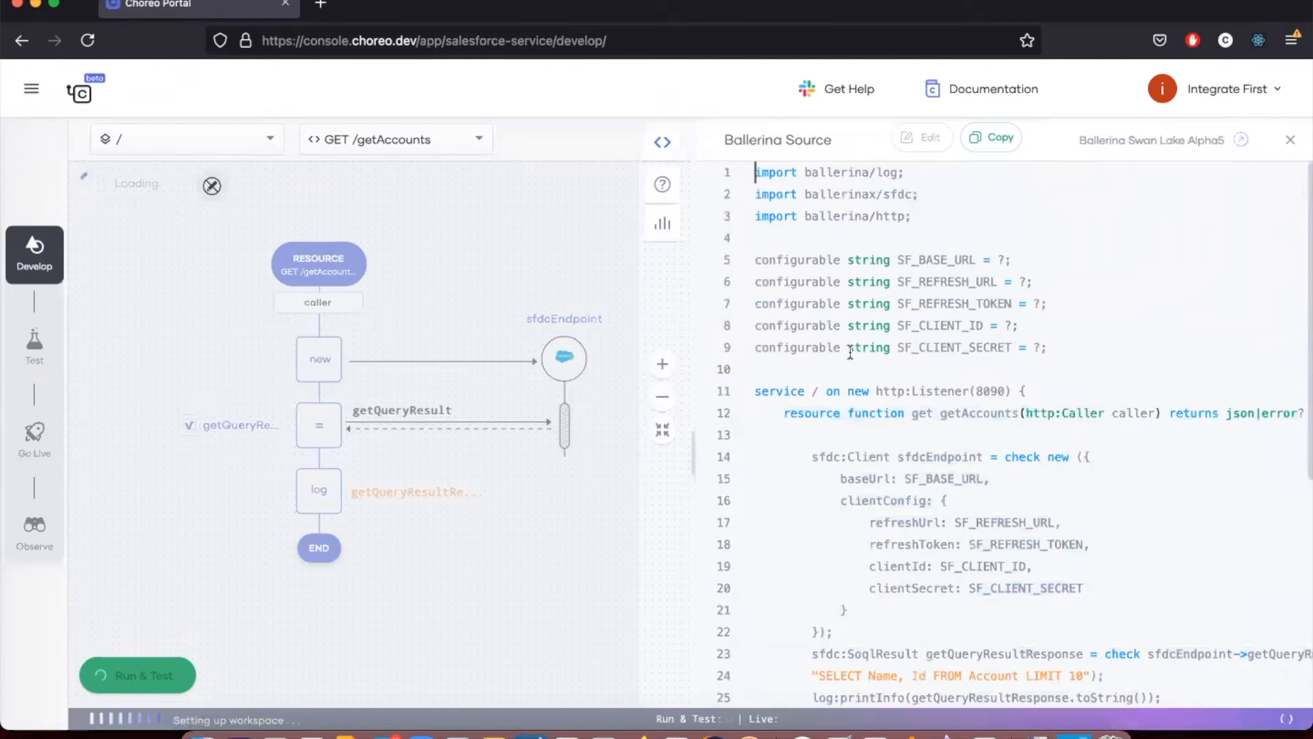
Step: Review the Ballerina source of Salesforce Service and deploy the service live
scroll(850, 349, down, 5)
scroll(850, 352, up, 5)
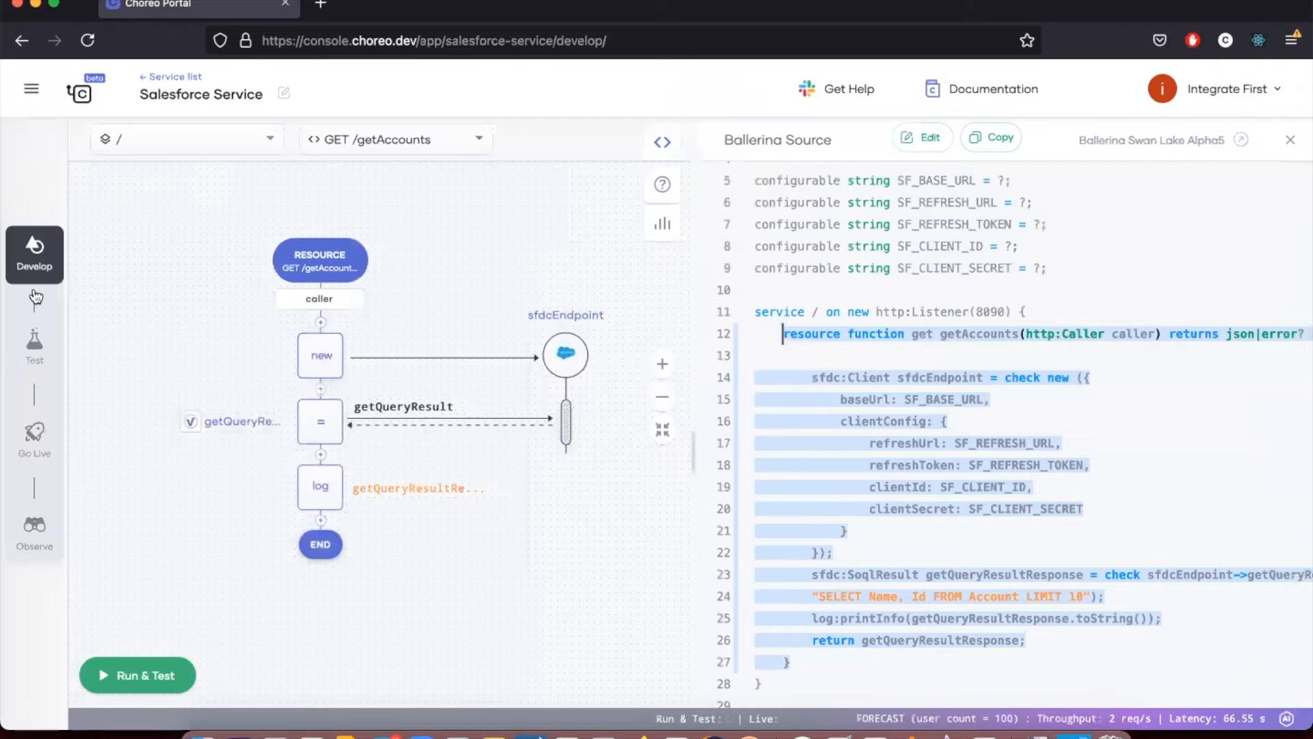
click(31, 448)
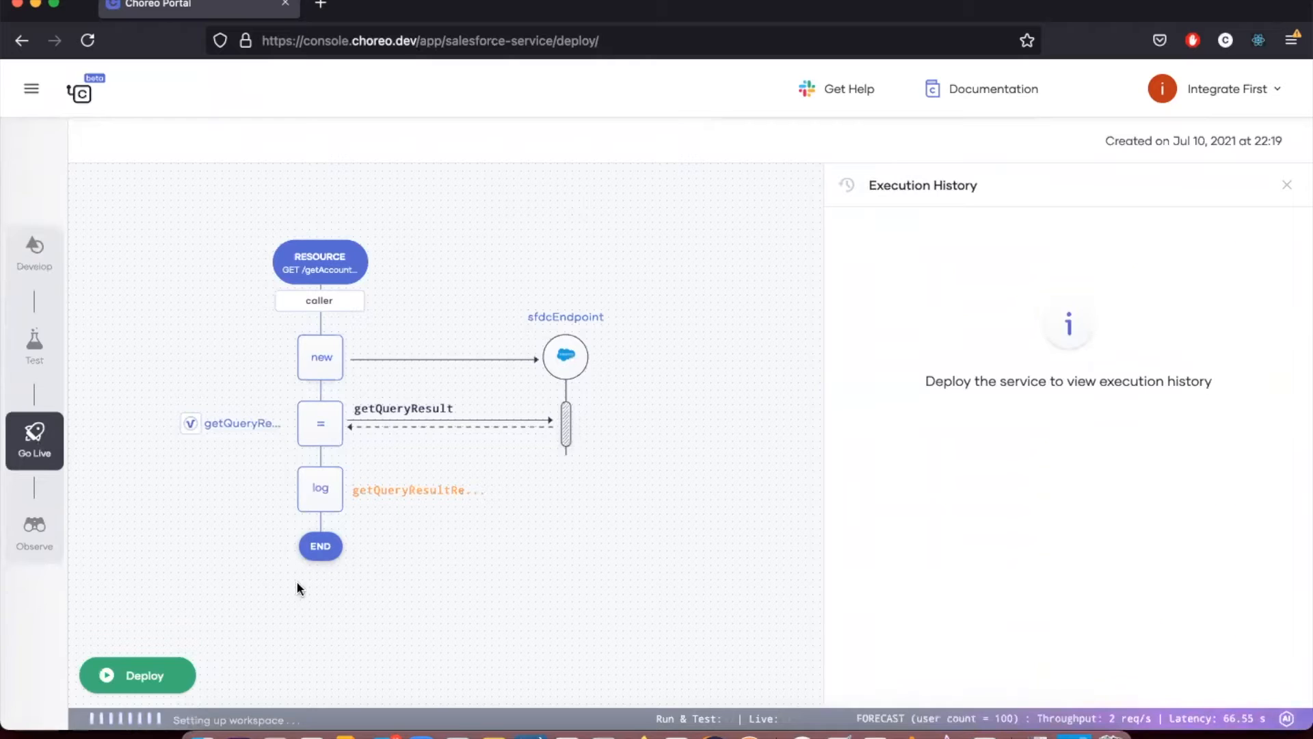
click(157, 677)
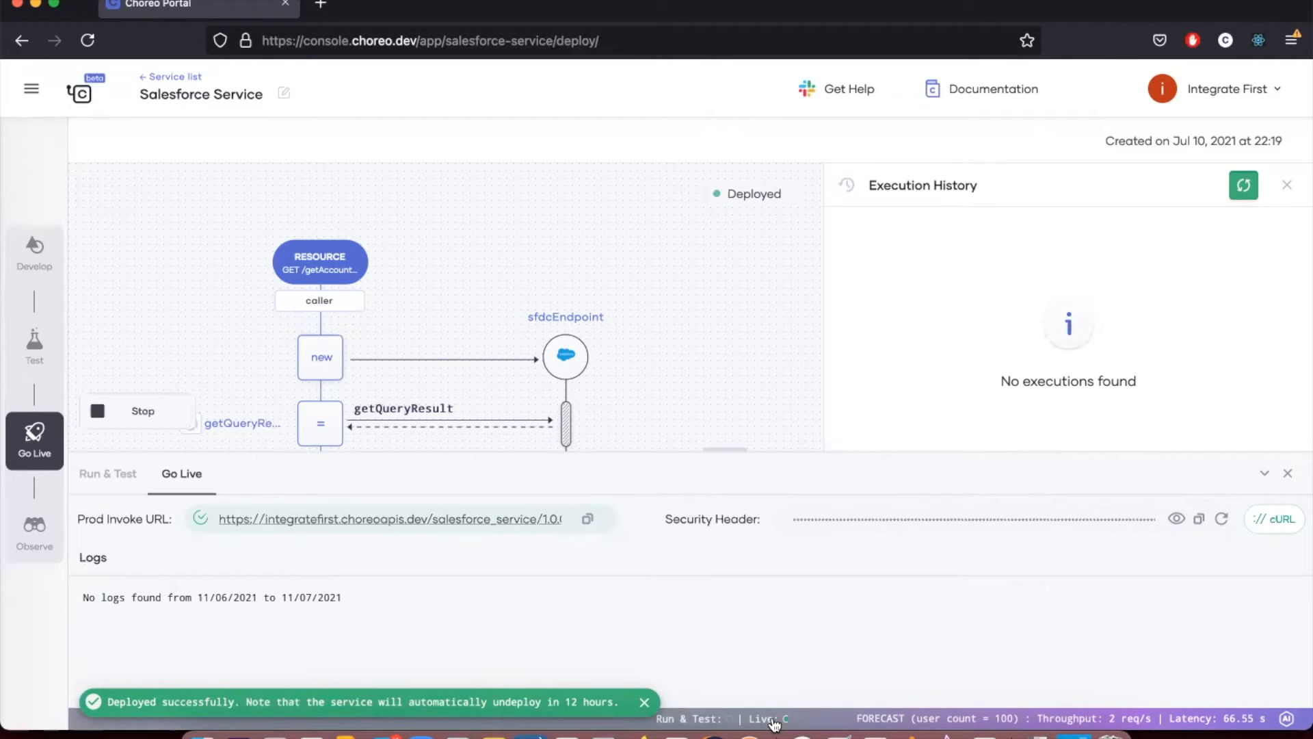
Step: Sign in to the Choreo API Developer Portal with Google in a second browser tab and look over its home page
click(322, 6)
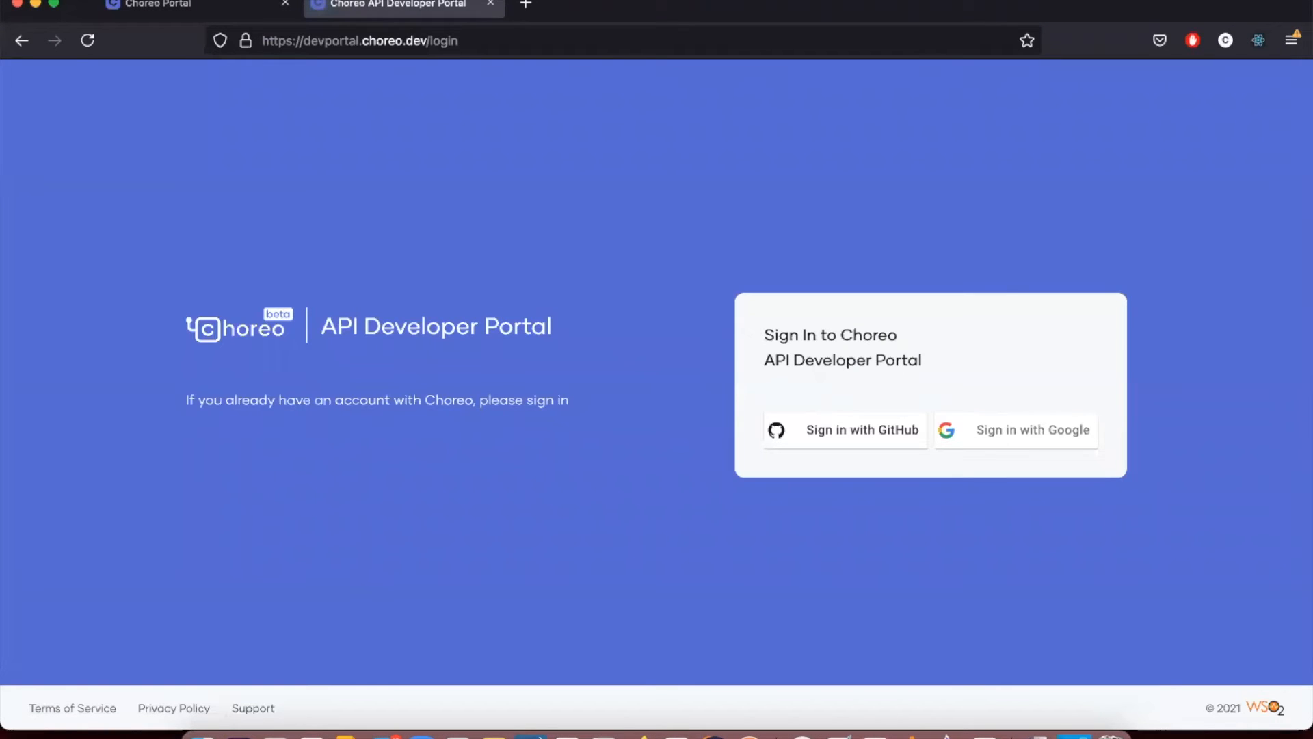
click(1015, 439)
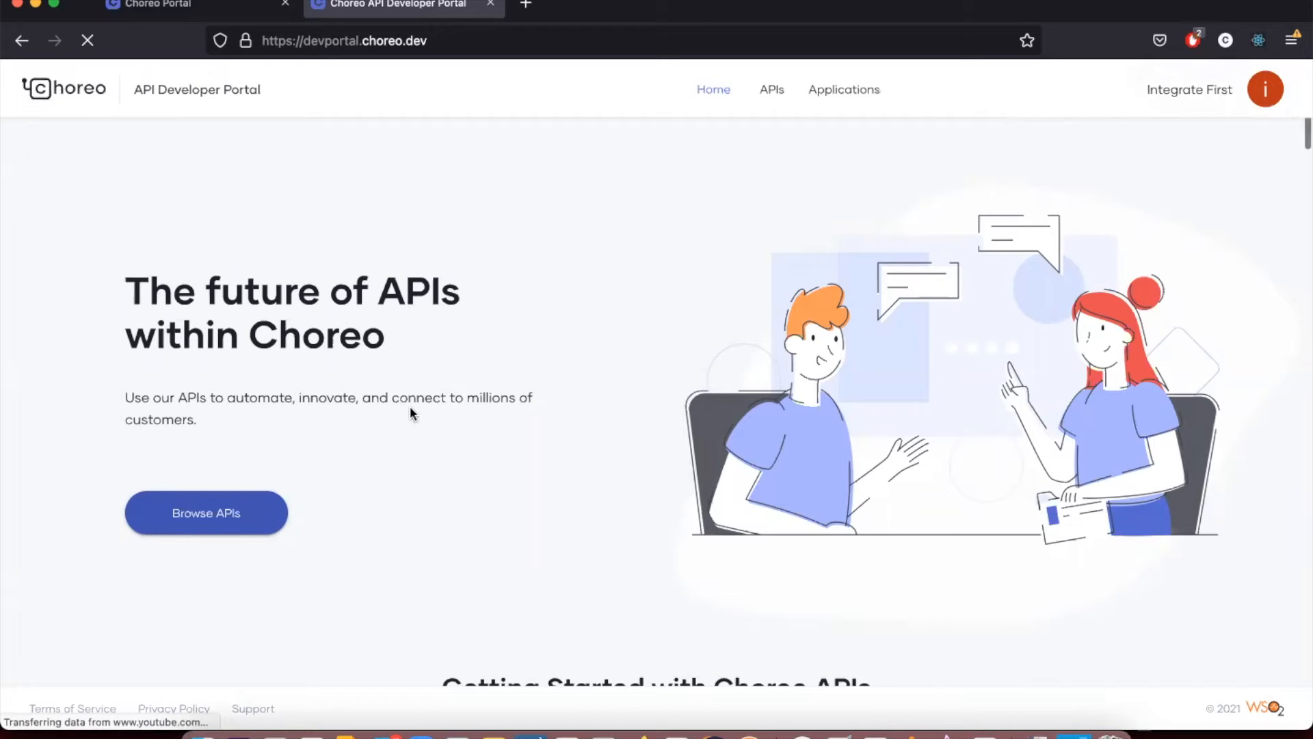
scroll(350, 577, down, 1)
scroll(350, 582, down, 5)
scroll(350, 584, up, 5)
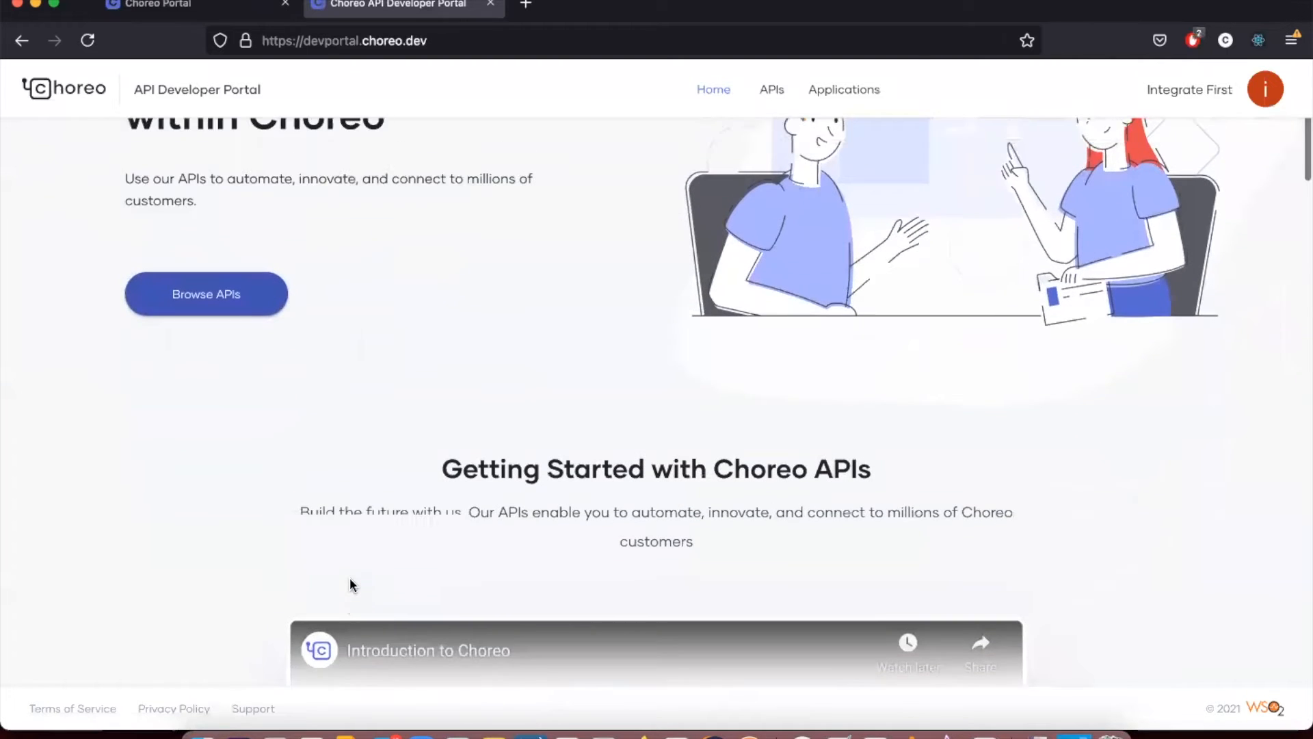
scroll(351, 589, up, 1)
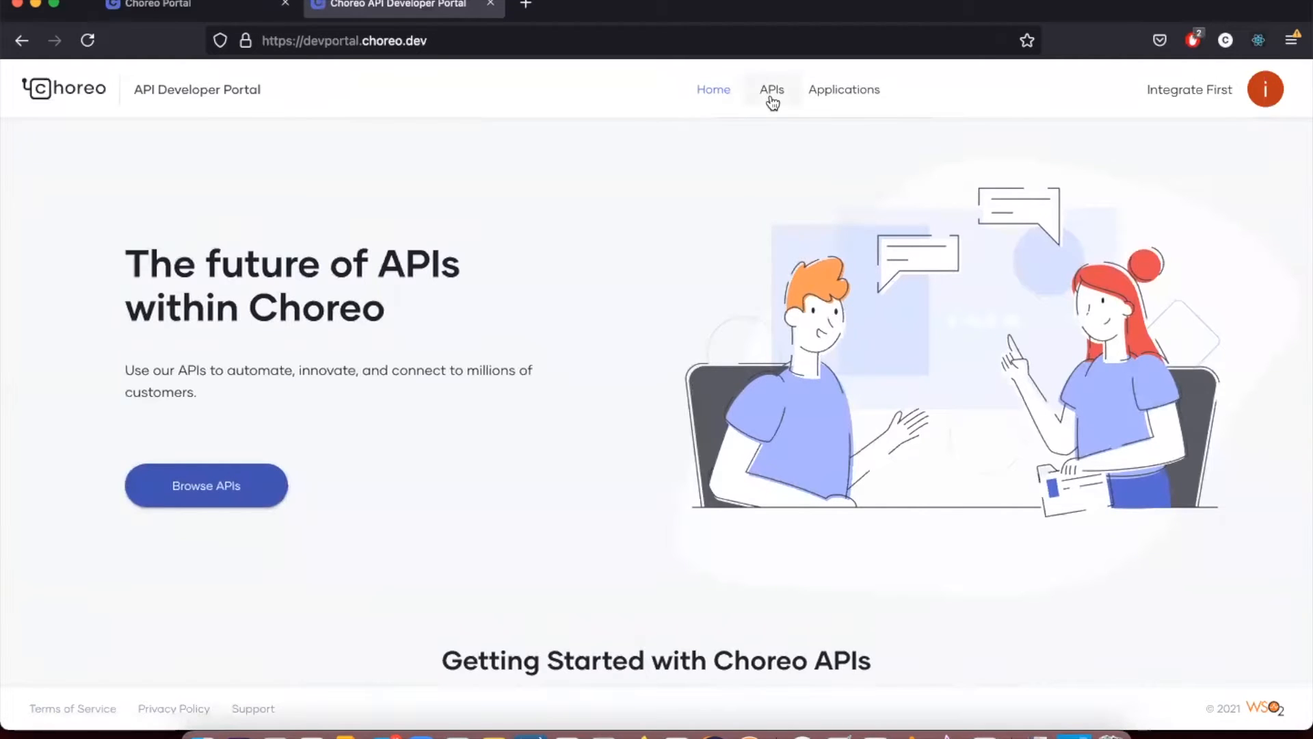
Step: Examine the developer portal's API catalogue and applications page for available APIs and existing applications
click(771, 96)
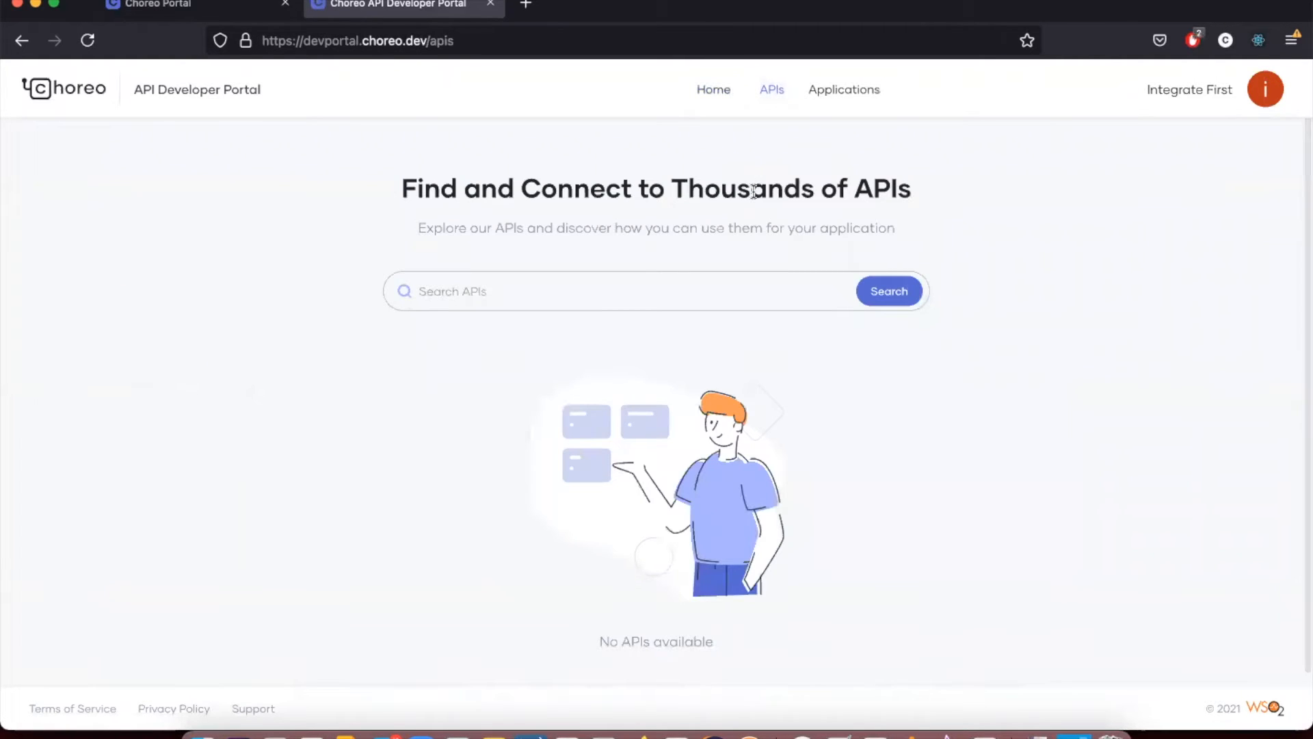
scroll(702, 404, down, 2)
scroll(702, 401, up, 2)
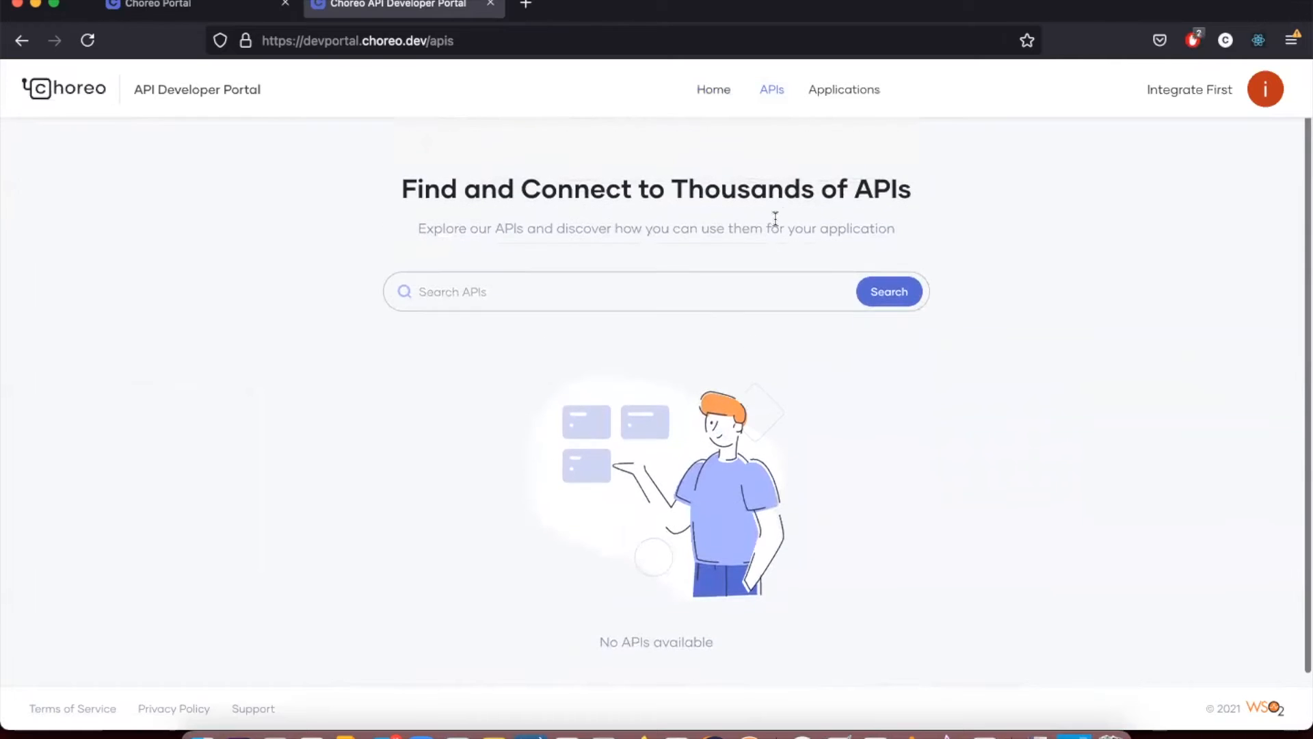
click(832, 106)
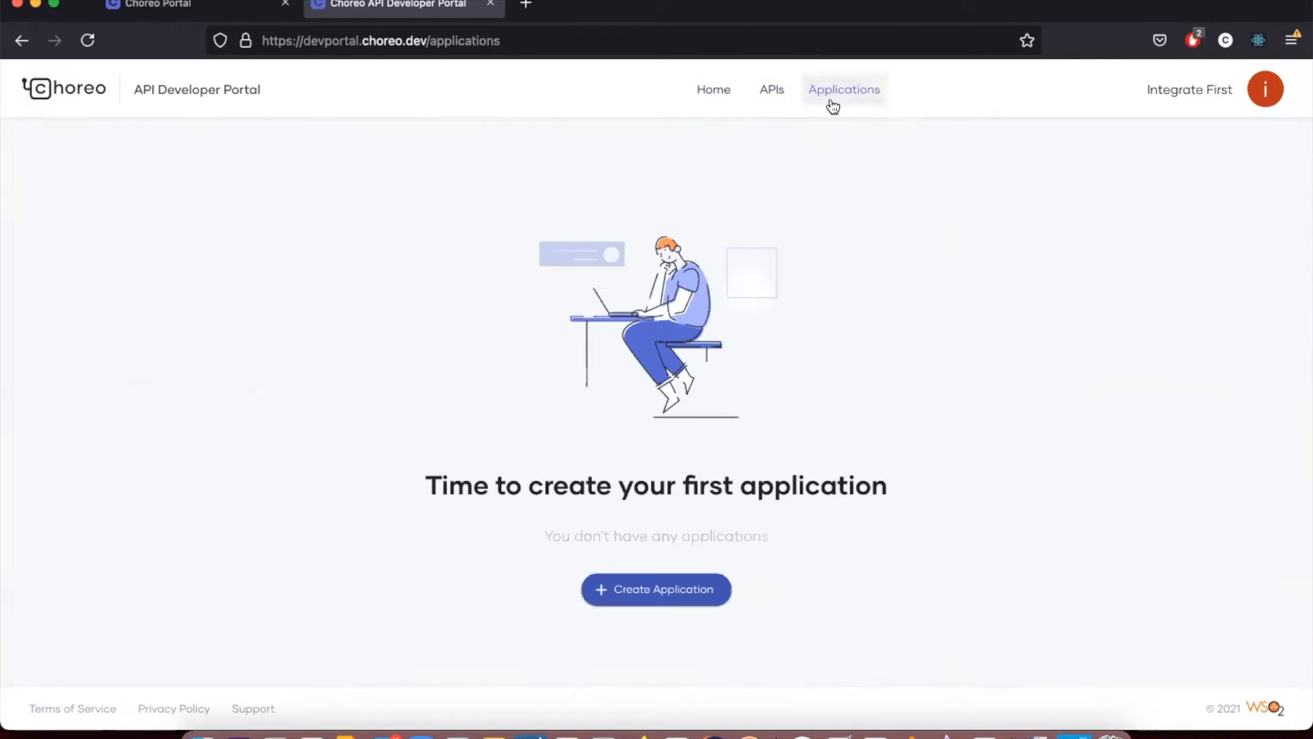
click(727, 105)
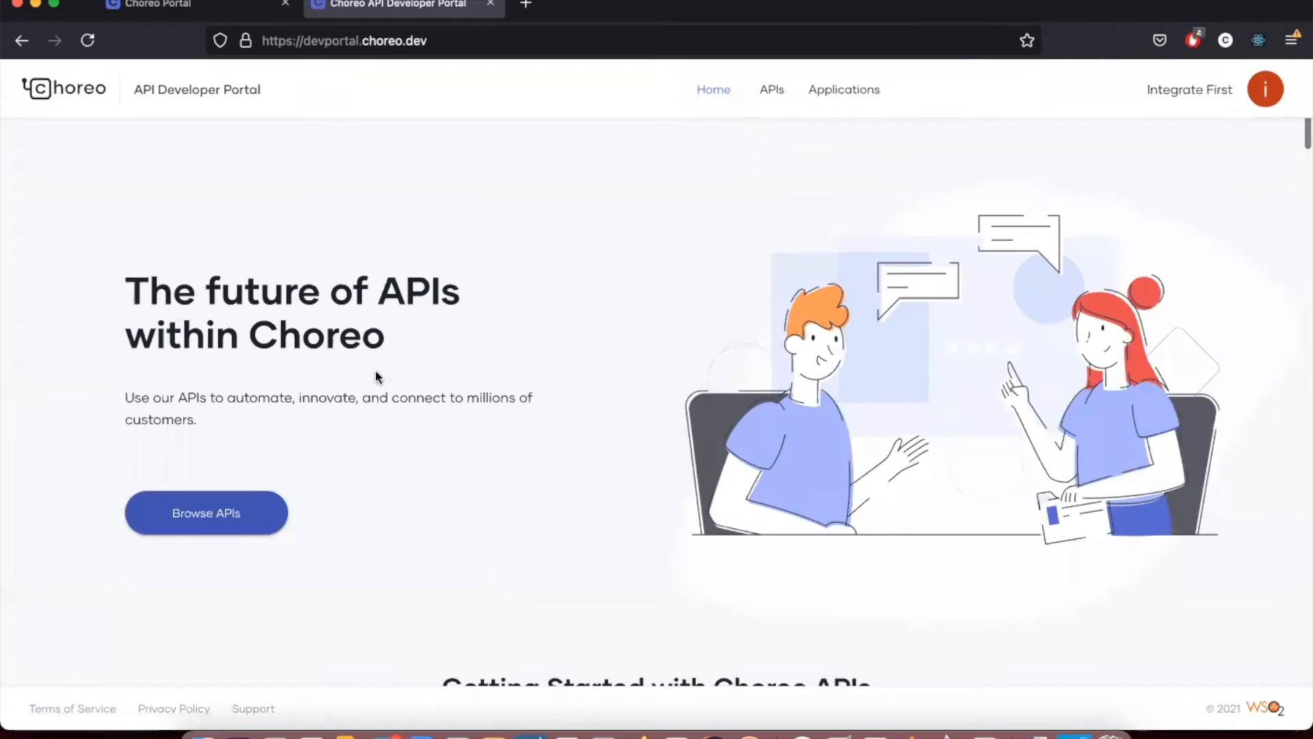
click(258, 506)
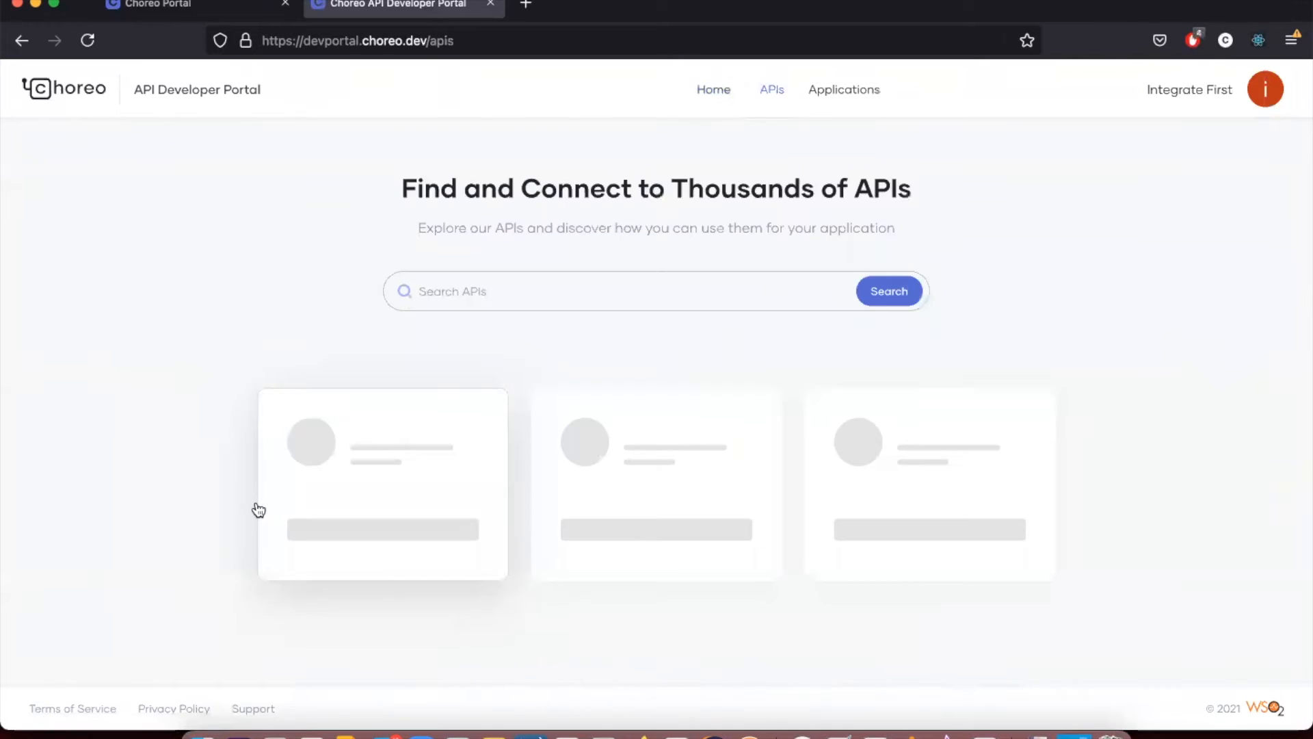
scroll(257, 508, down, 2)
scroll(255, 503, up, 2)
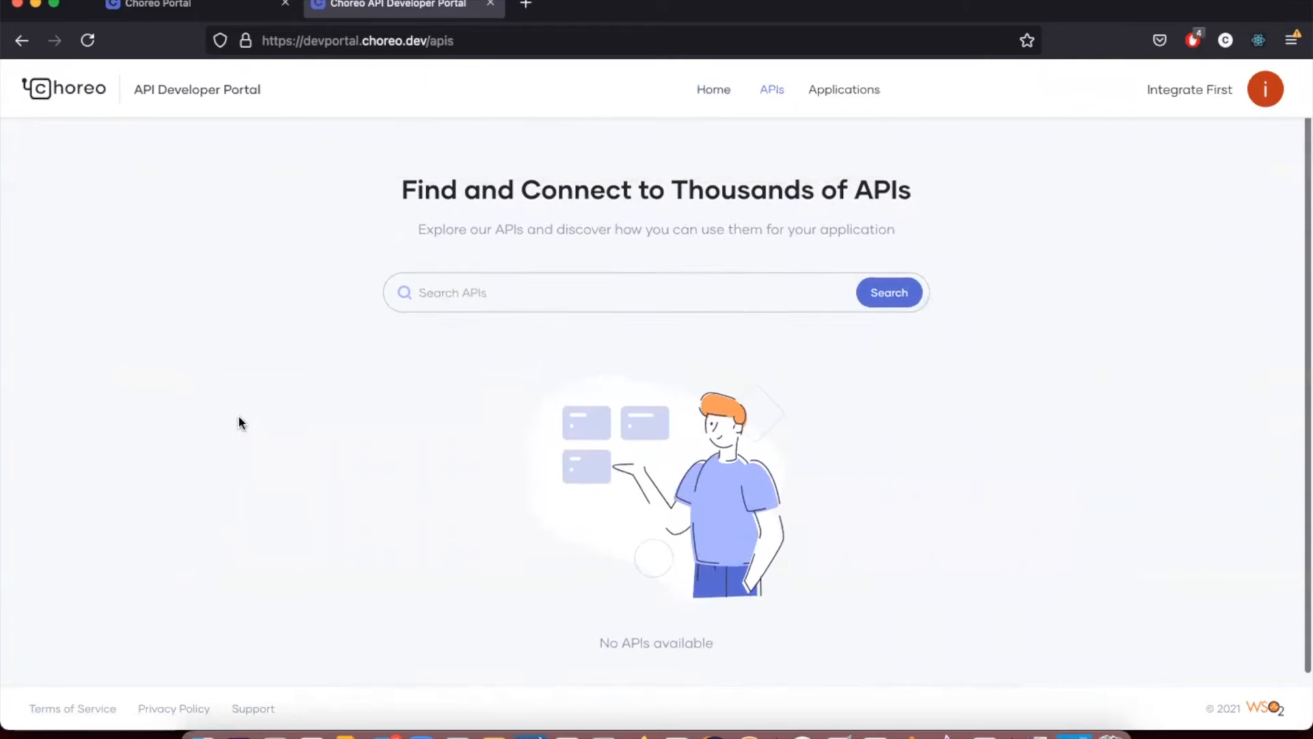
Step: Return to the Choreo console and open the SalesforceService API from the API list
click(204, 11)
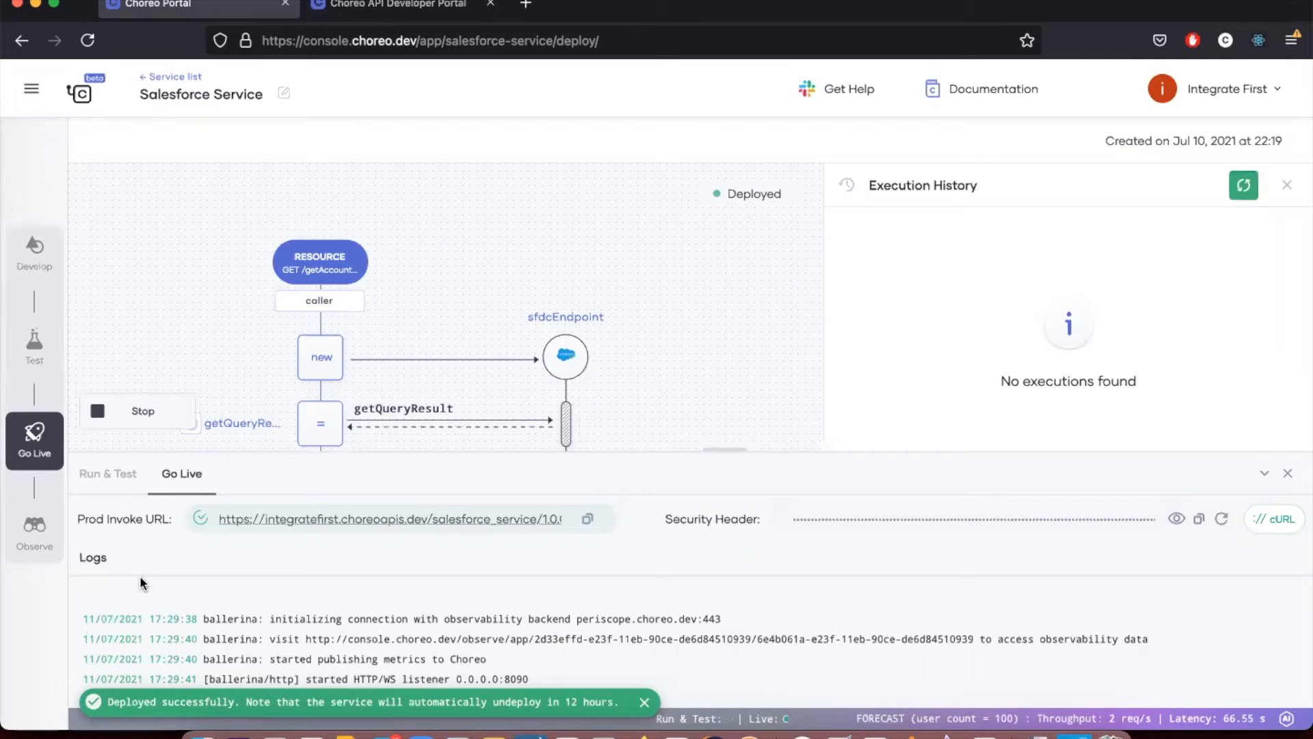
click(25, 90)
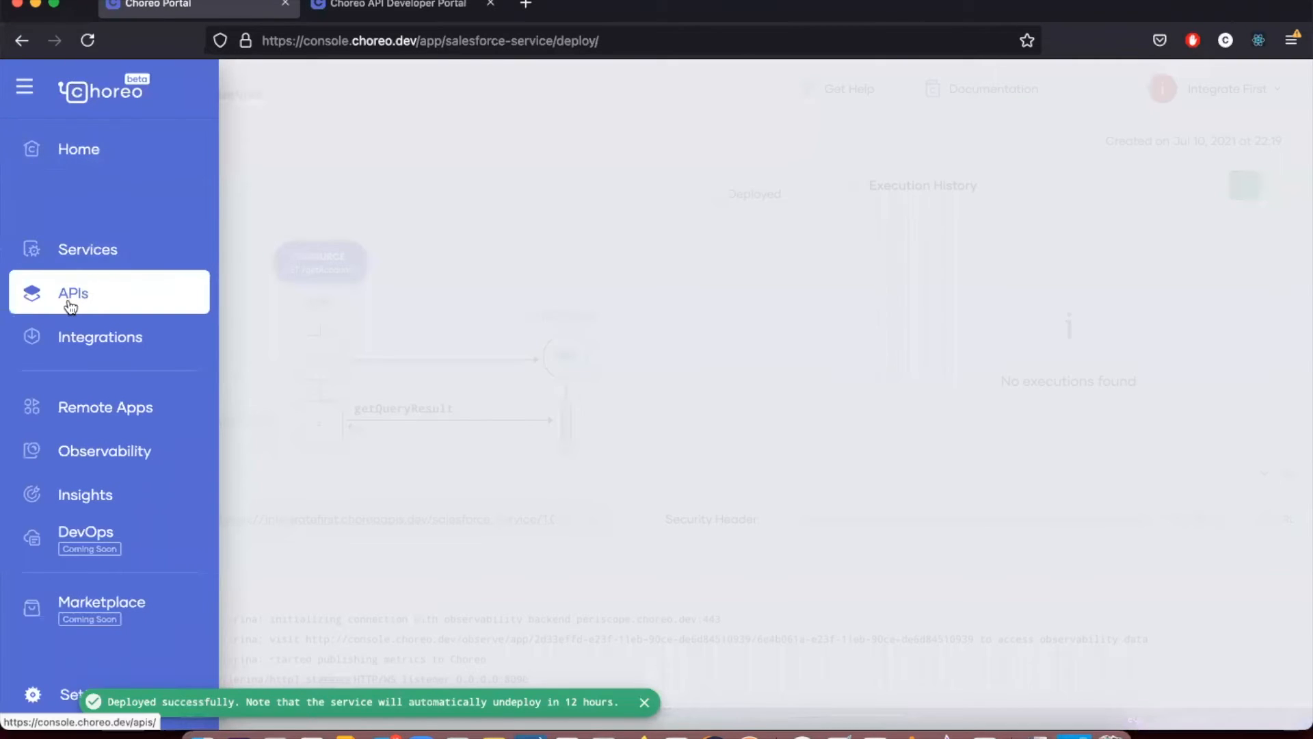
click(71, 301)
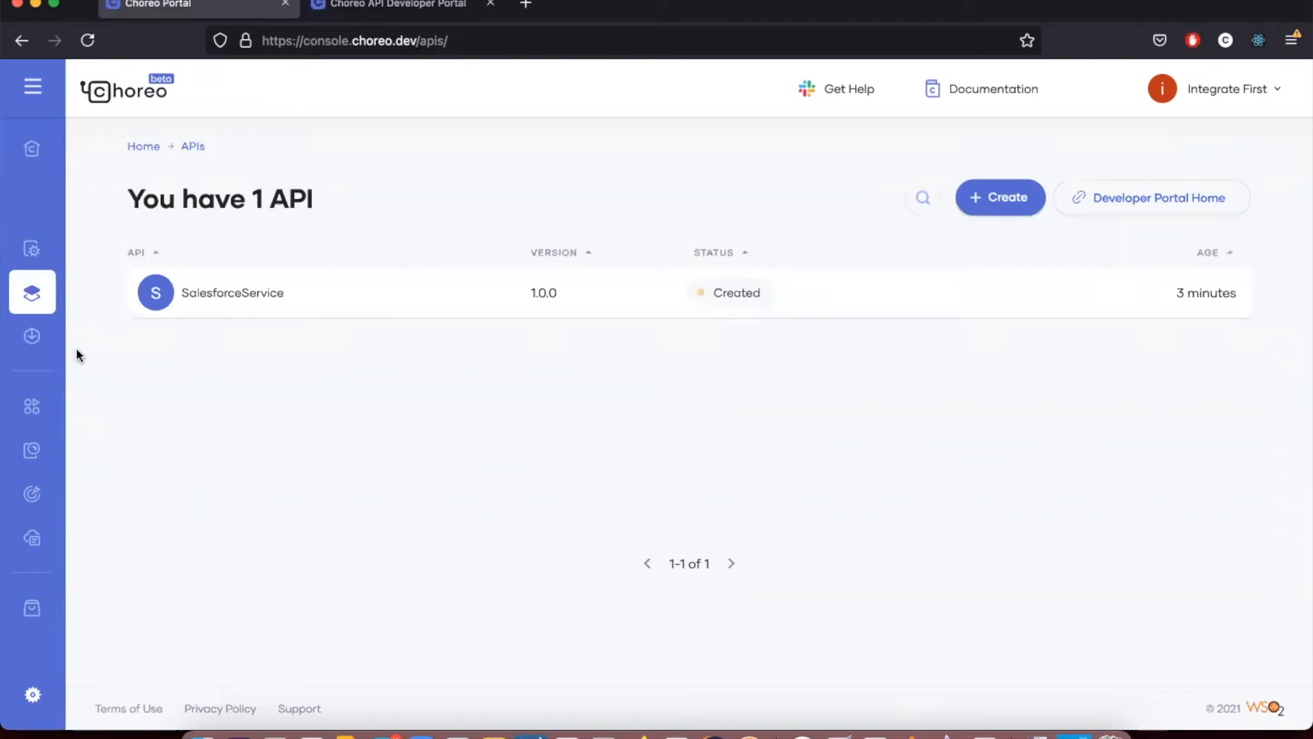
click(684, 294)
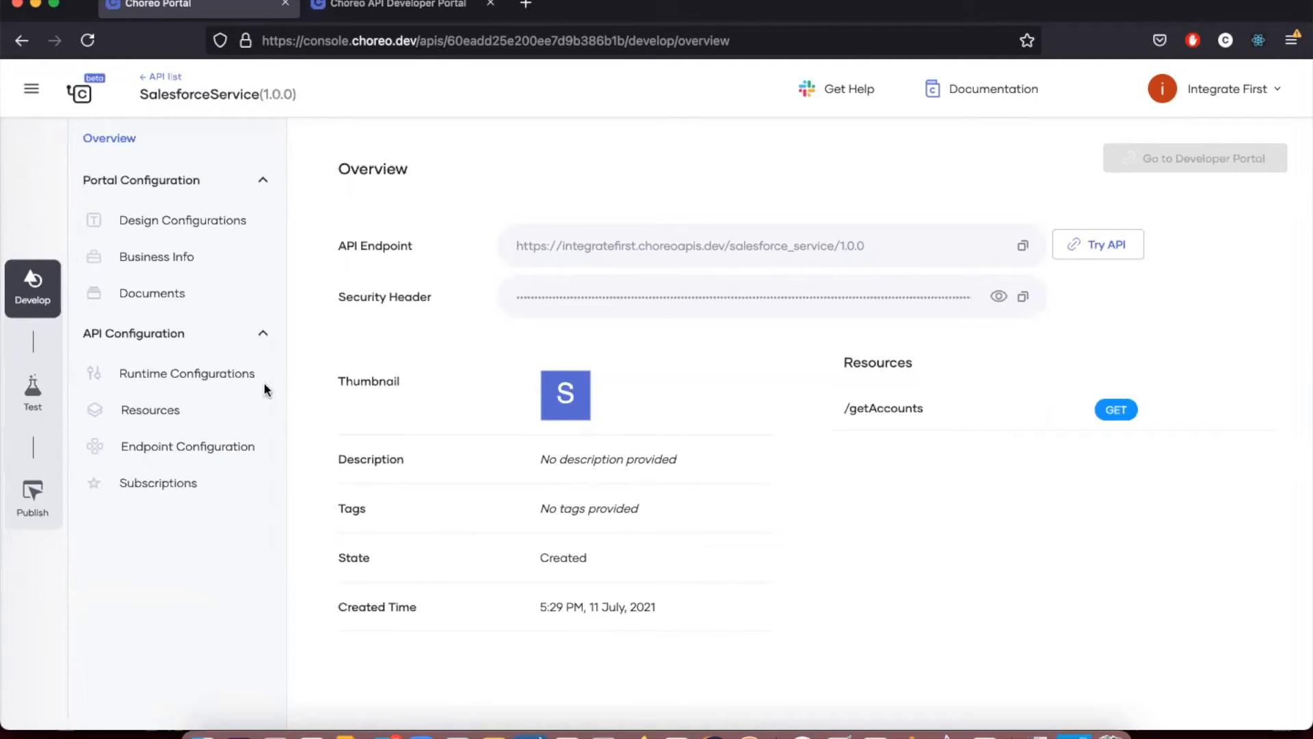
Step: Examine the SalesforceService API's portal and API configuration pages, from design configurations through to the subscription business plans
click(191, 236)
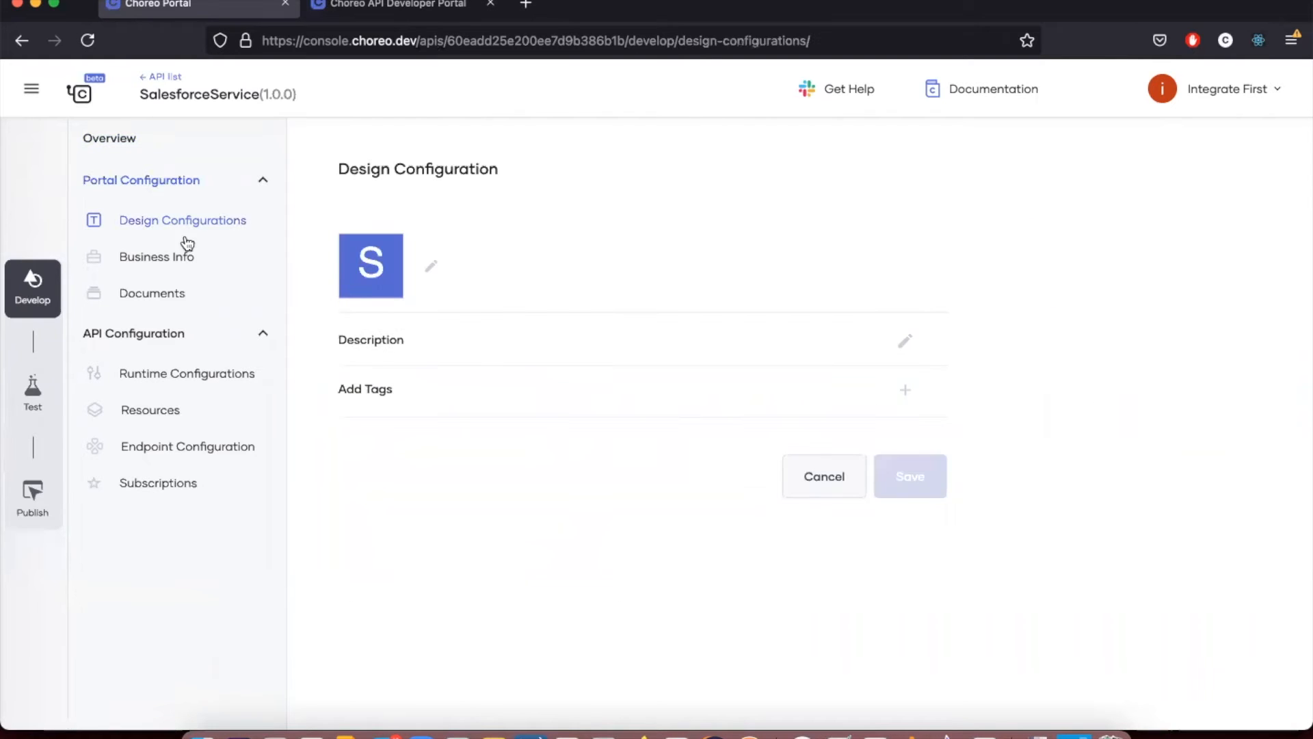
click(171, 266)
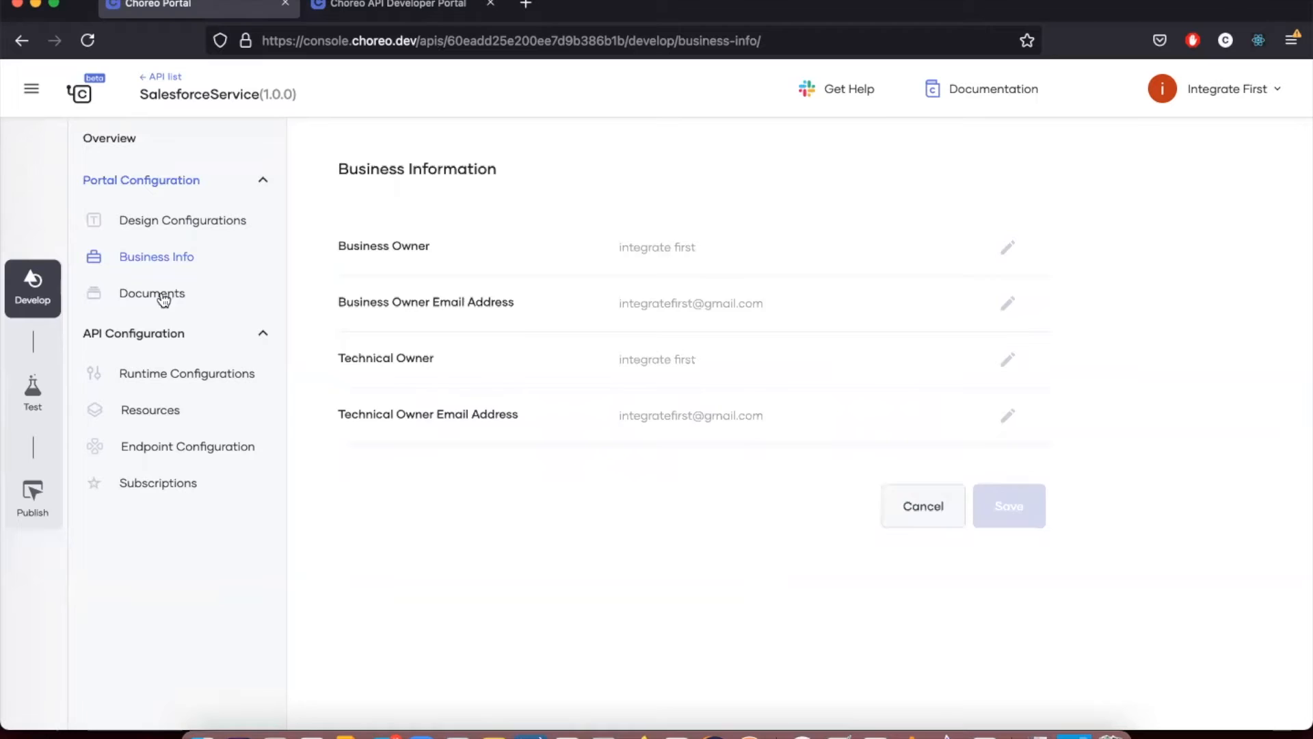
click(163, 296)
click(159, 382)
click(155, 410)
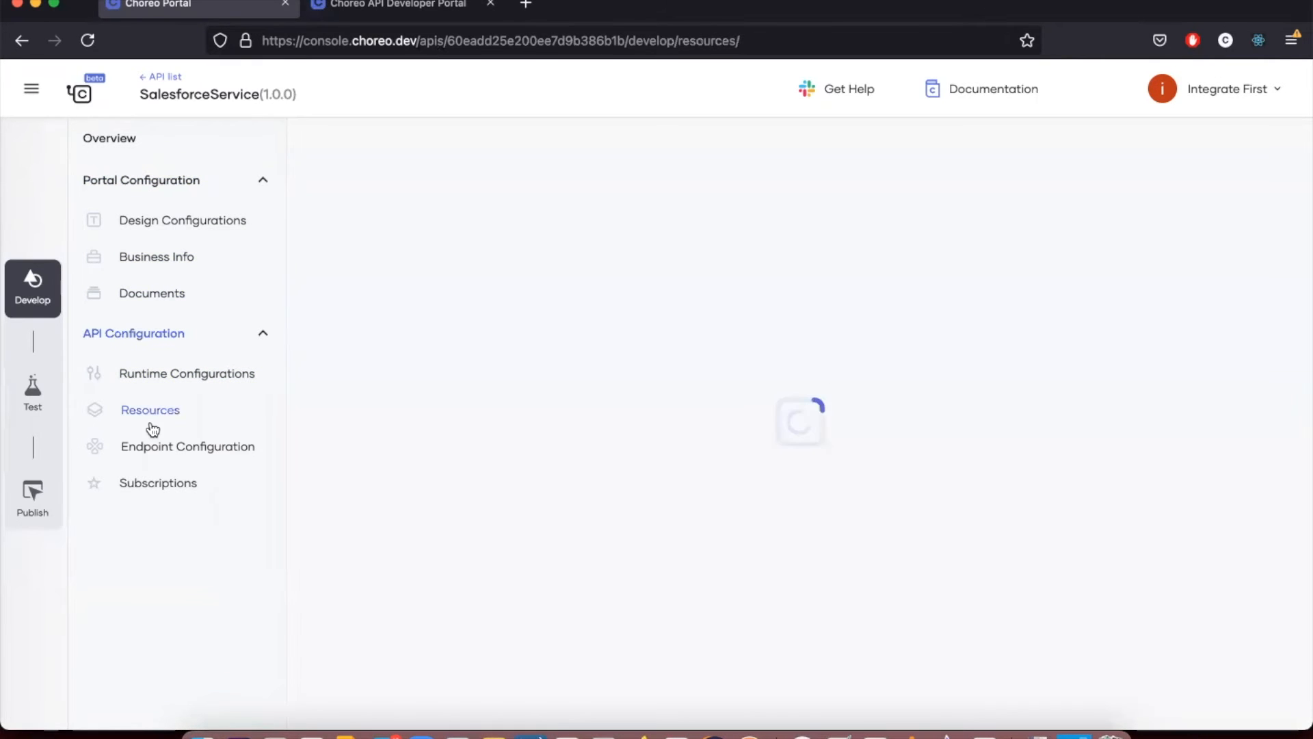
click(151, 448)
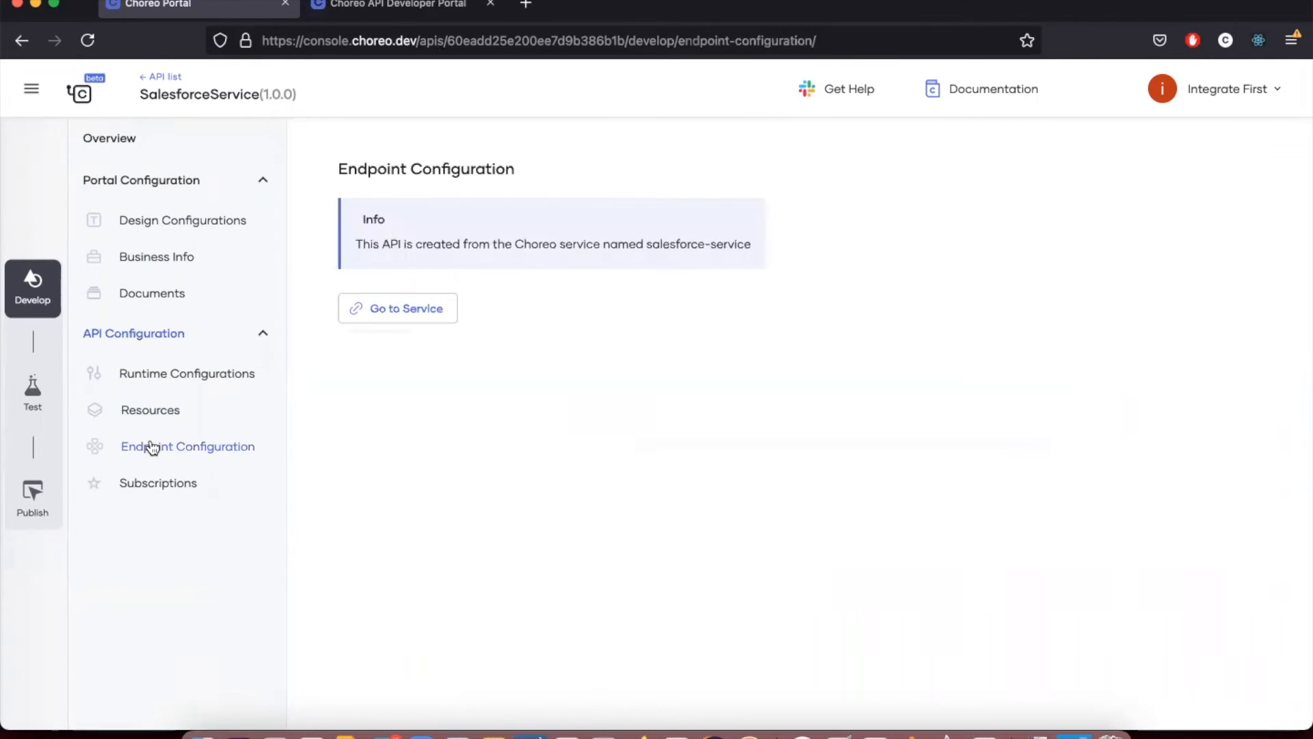
click(147, 484)
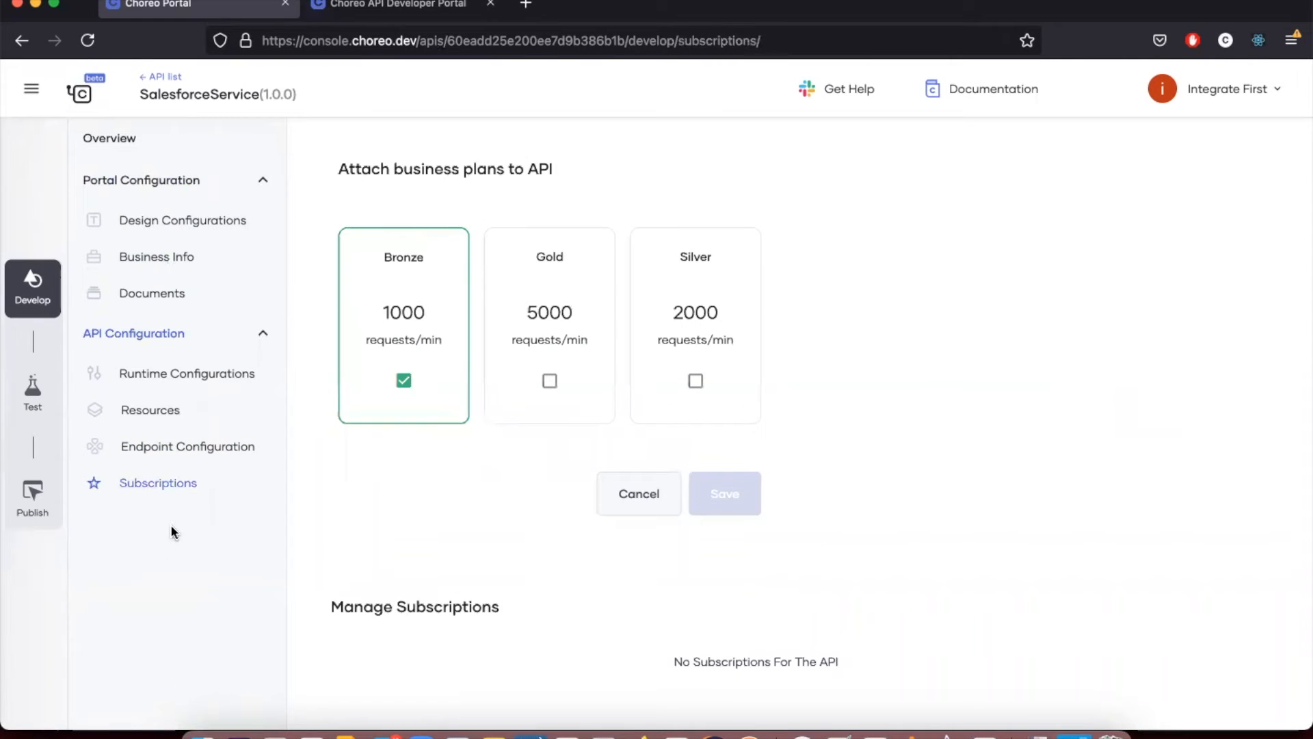
scroll(375, 557, down, 2)
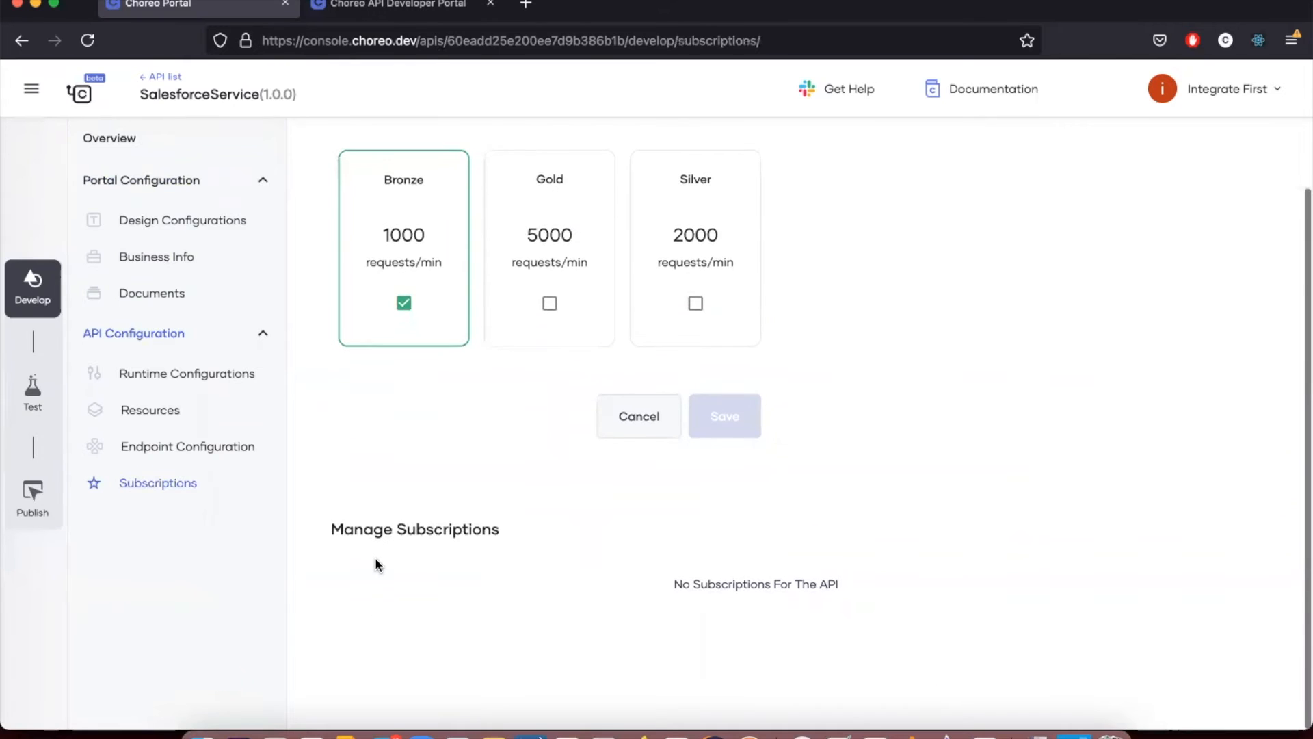
Step: View the SalesforceService API's test console, and examine its lifecycle states and history
click(32, 389)
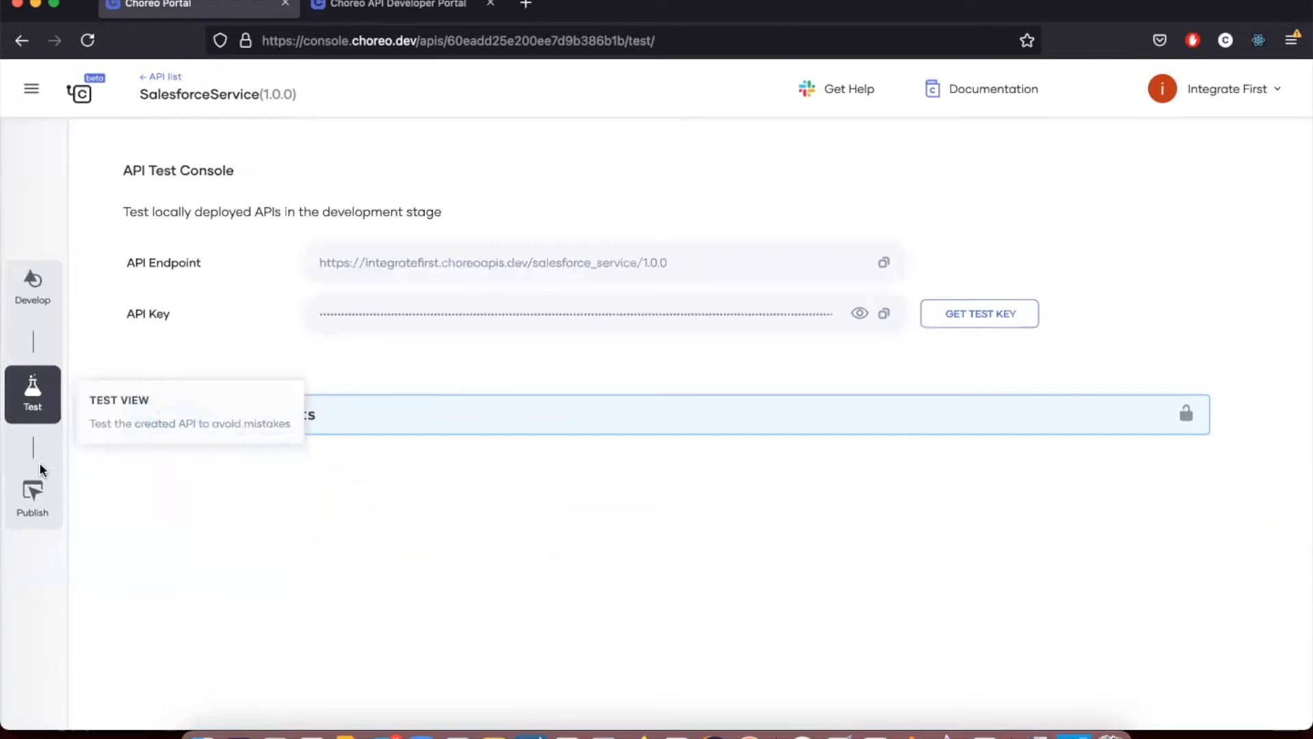
click(33, 492)
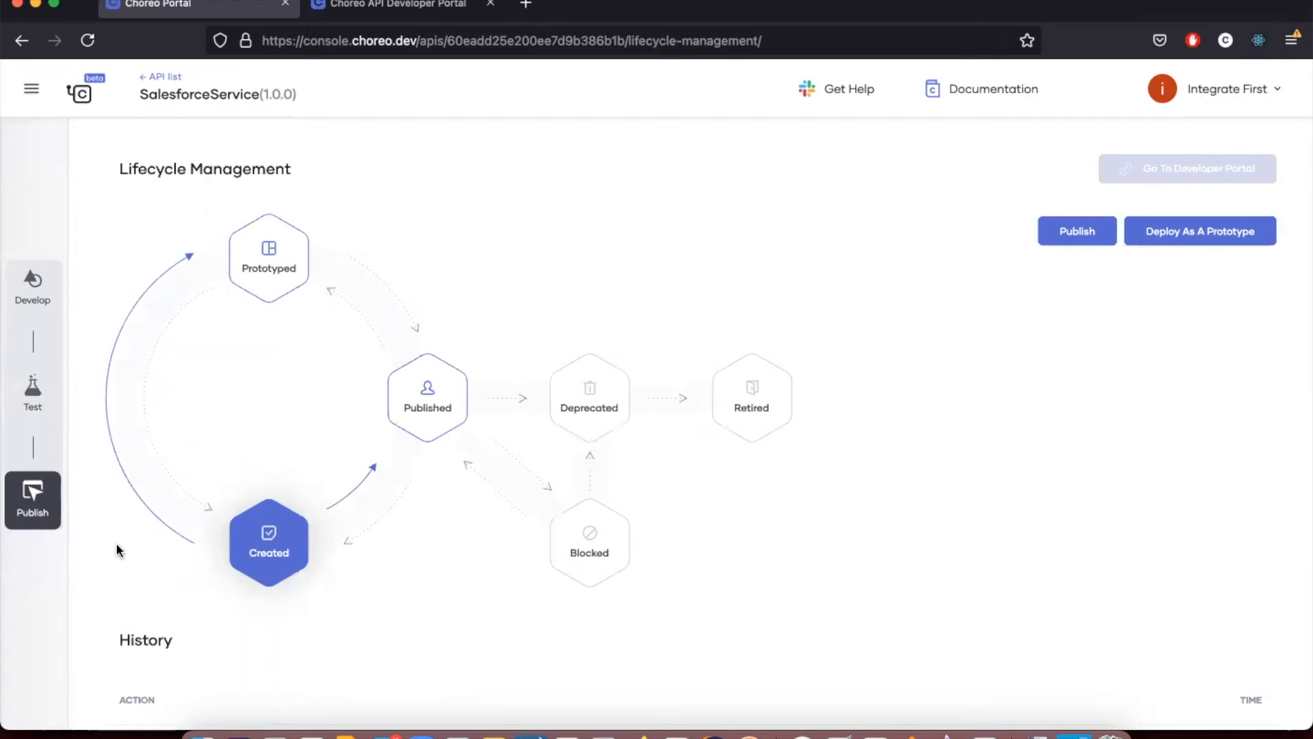
scroll(116, 544, down, 1)
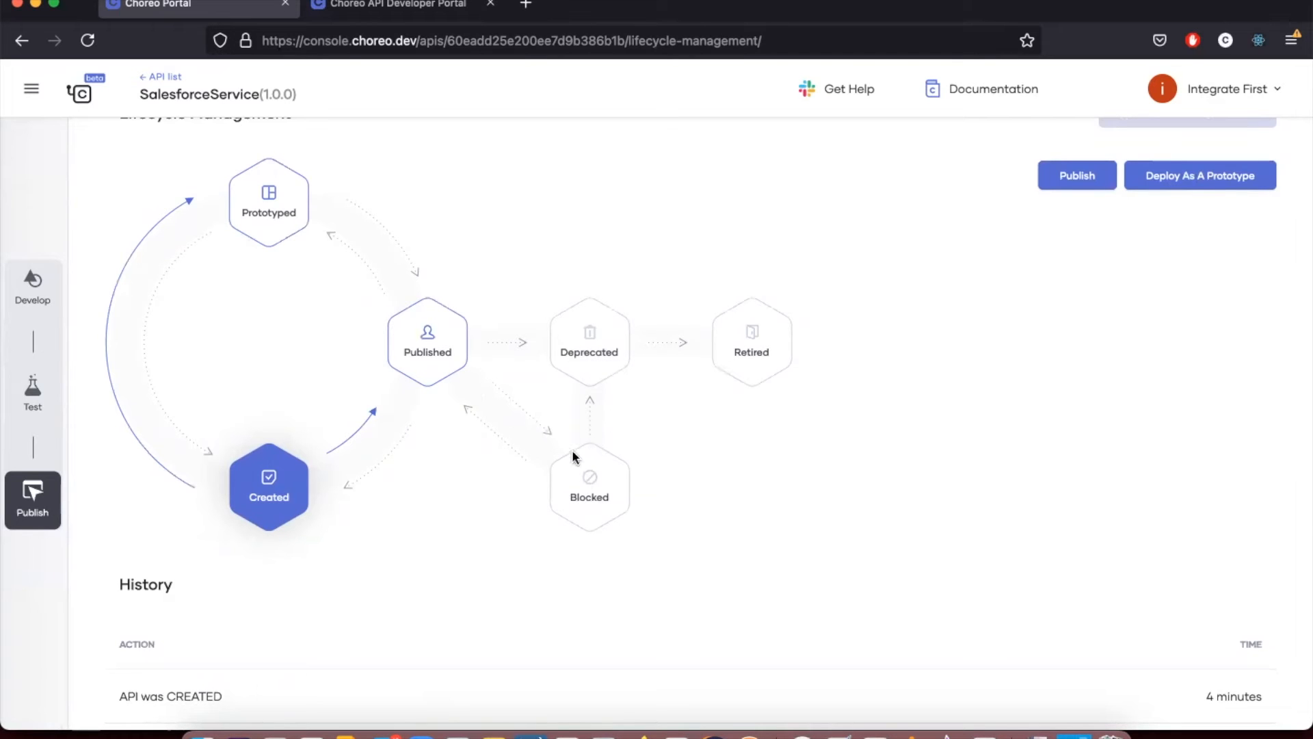
scroll(518, 554, down, 1)
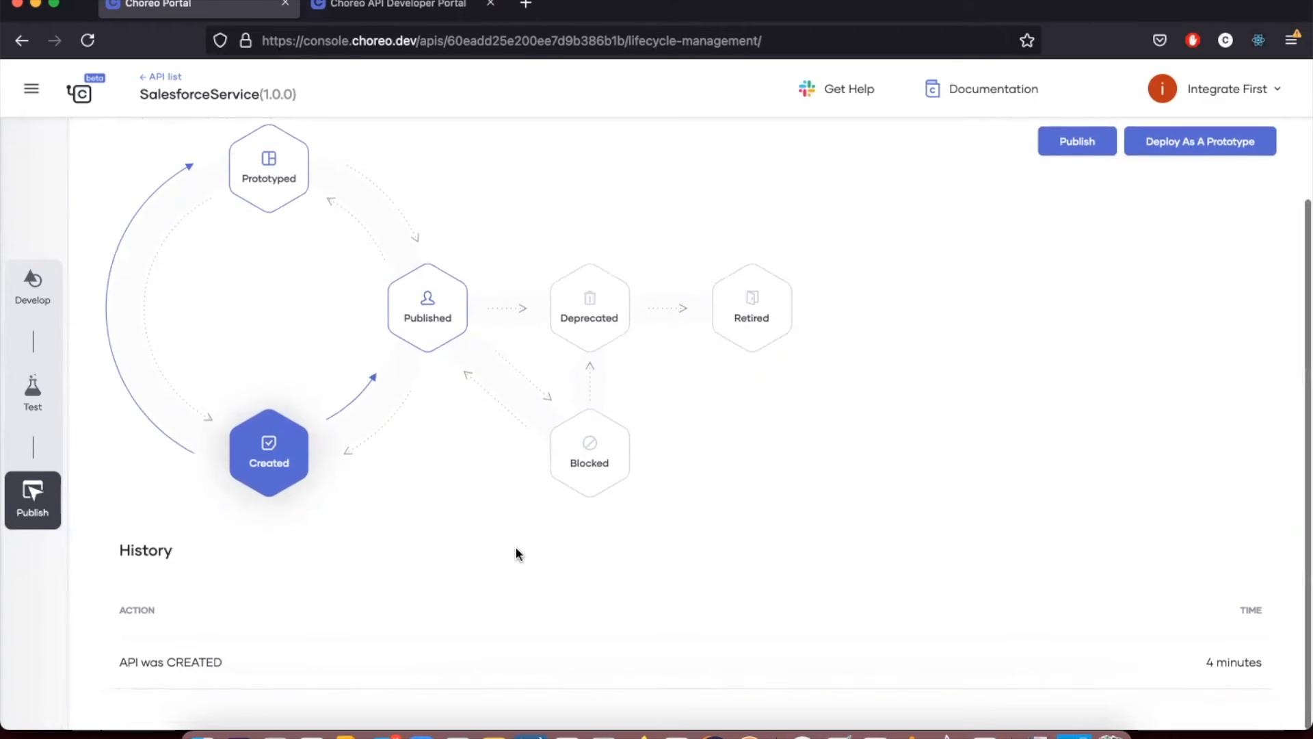
scroll(517, 554, up, 2)
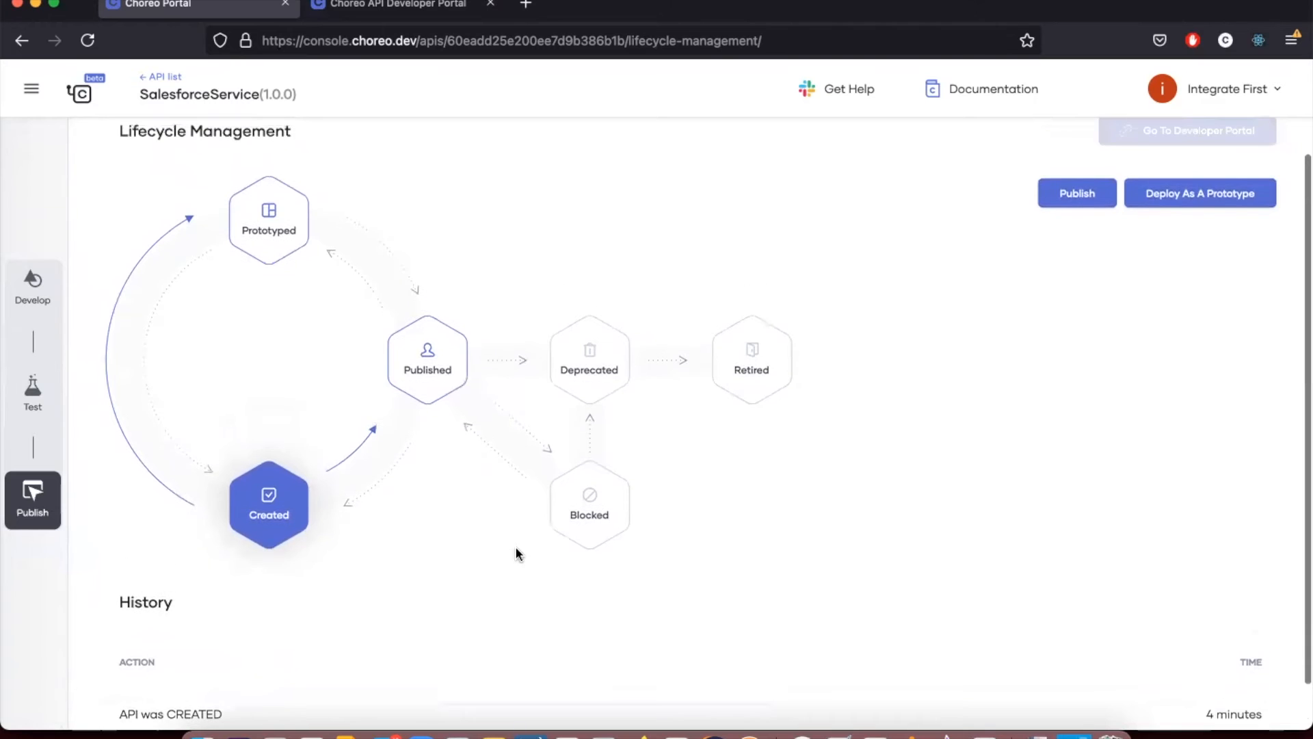
Step: Publish the SalesforceService API, go to the developer portal and reload its API catalogue
click(1077, 194)
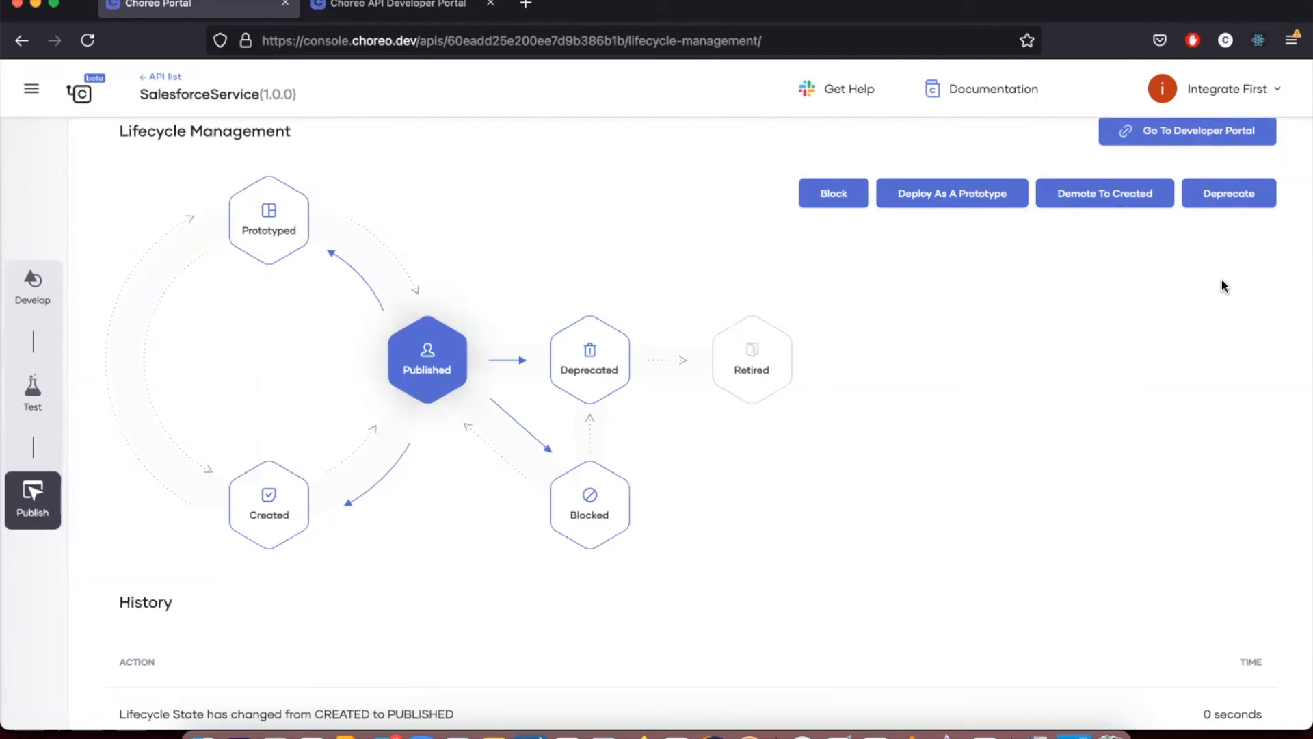
scroll(1224, 285, up, 1)
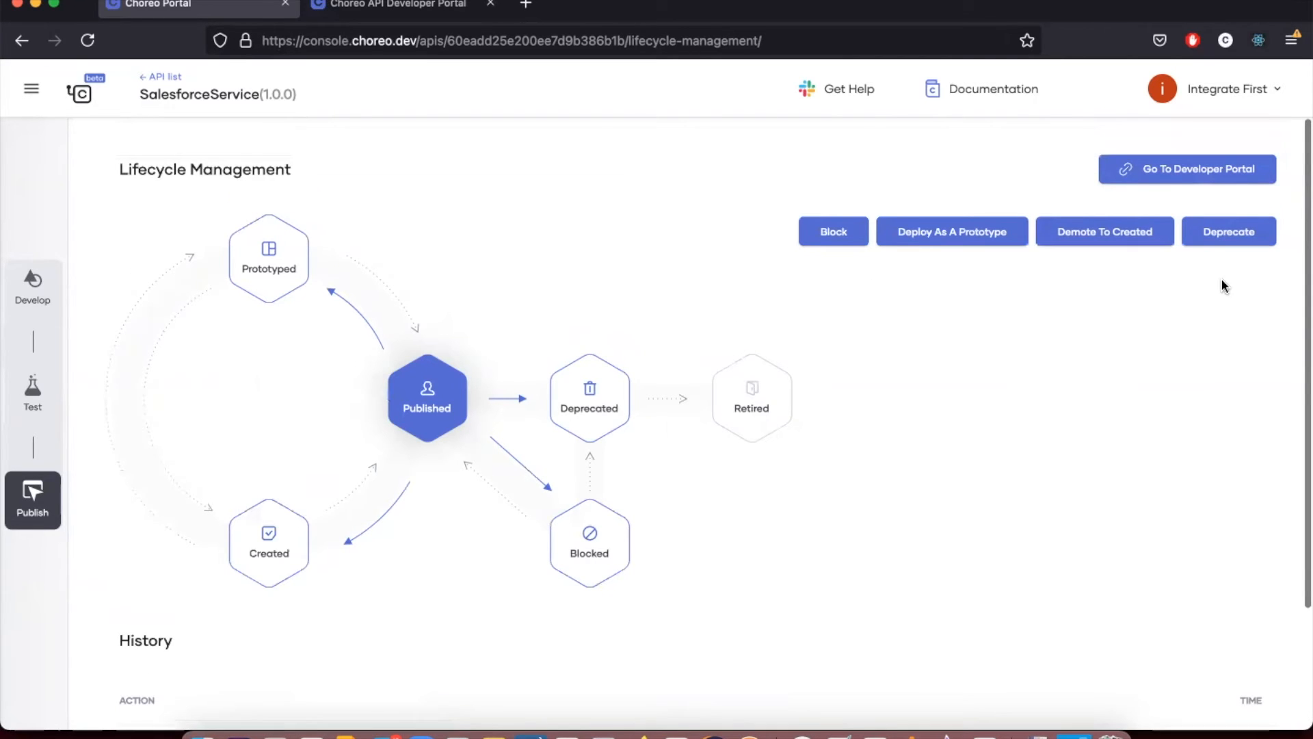
click(1205, 182)
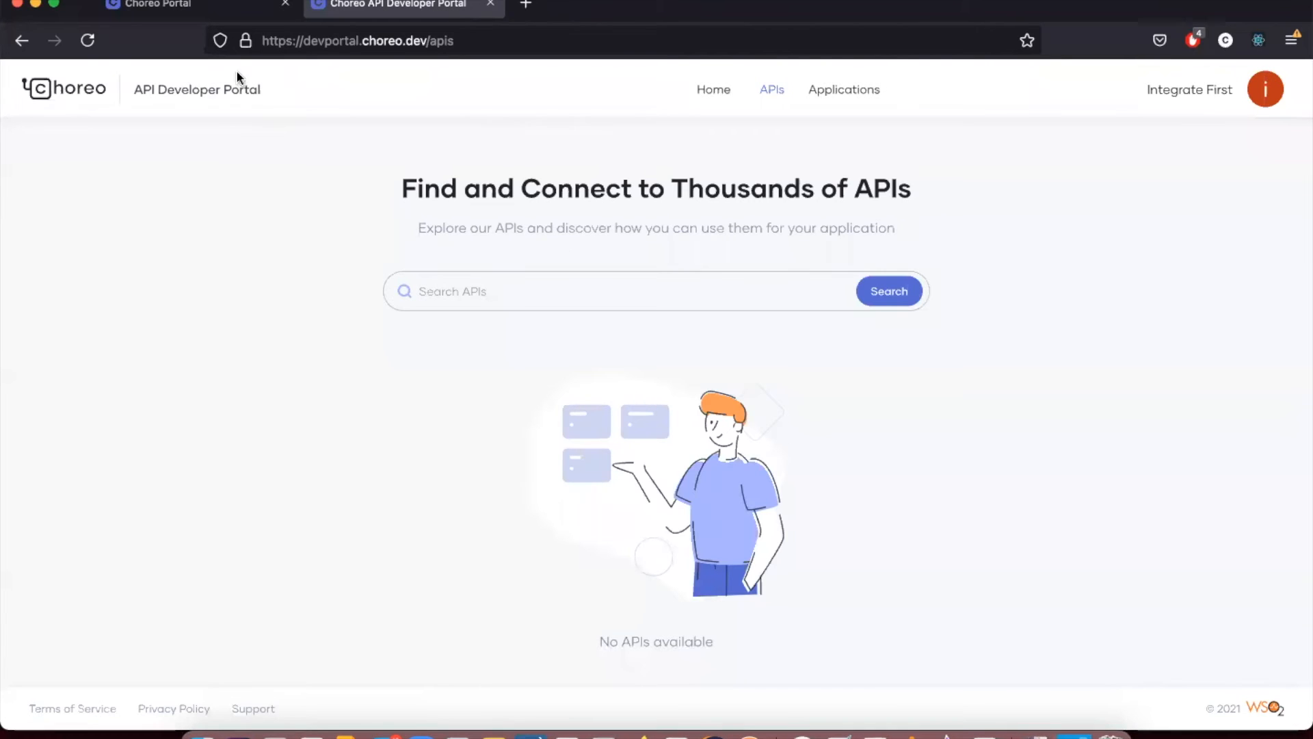
click(87, 40)
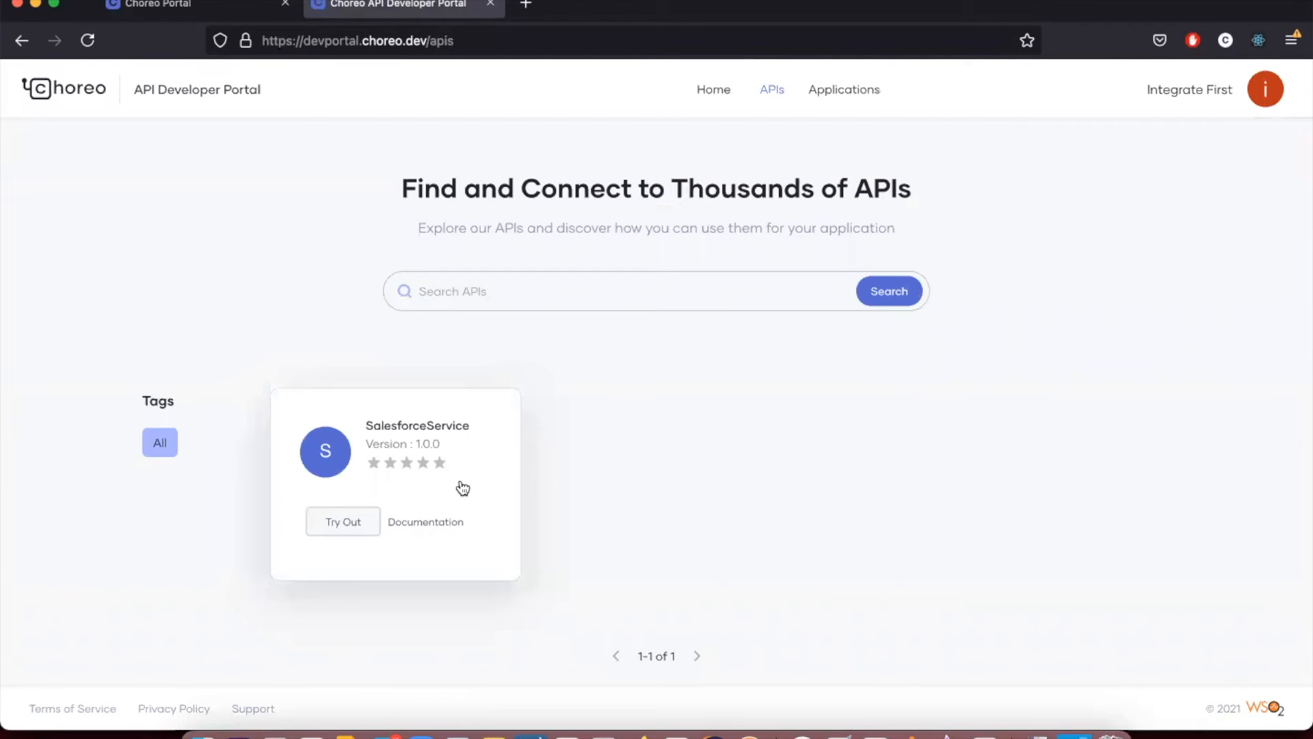
Step: Try out the SalesforceService API by executing GET /getAccounts without credentials, and examine the server response
scroll(463, 488, down, 2)
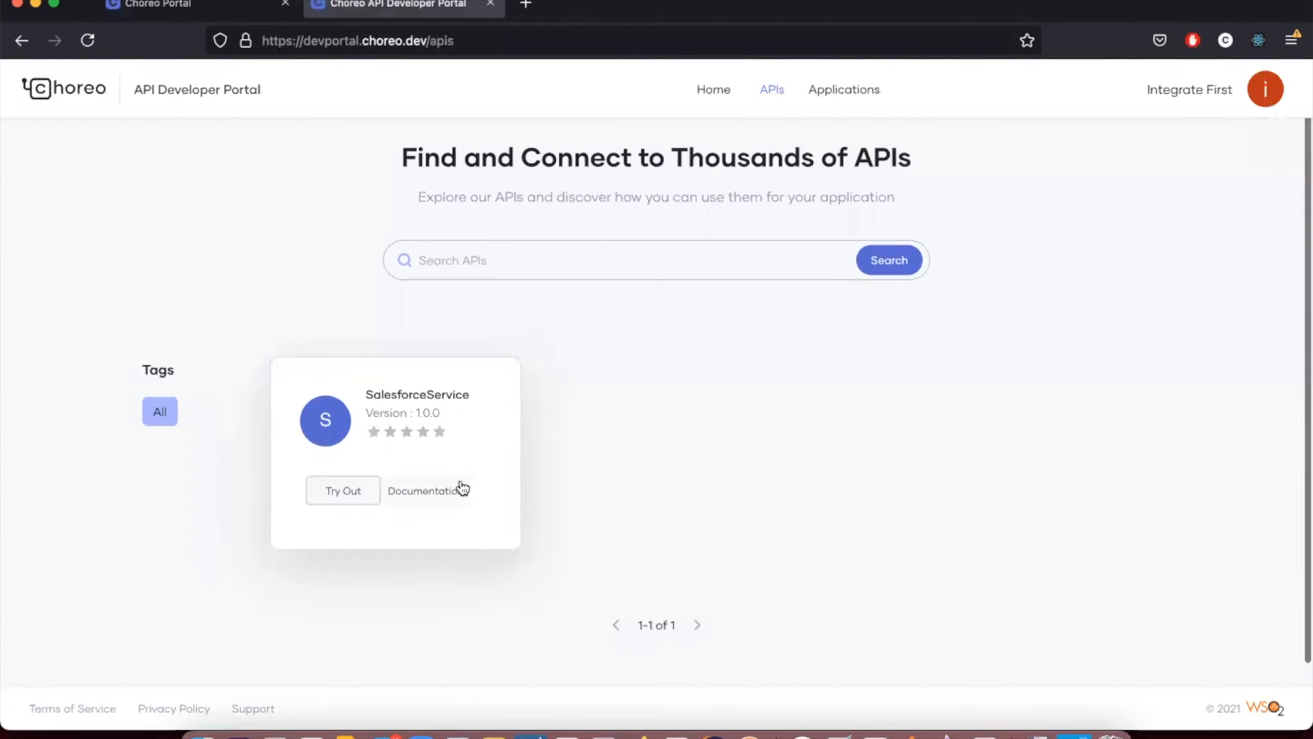
scroll(462, 488, down, 1)
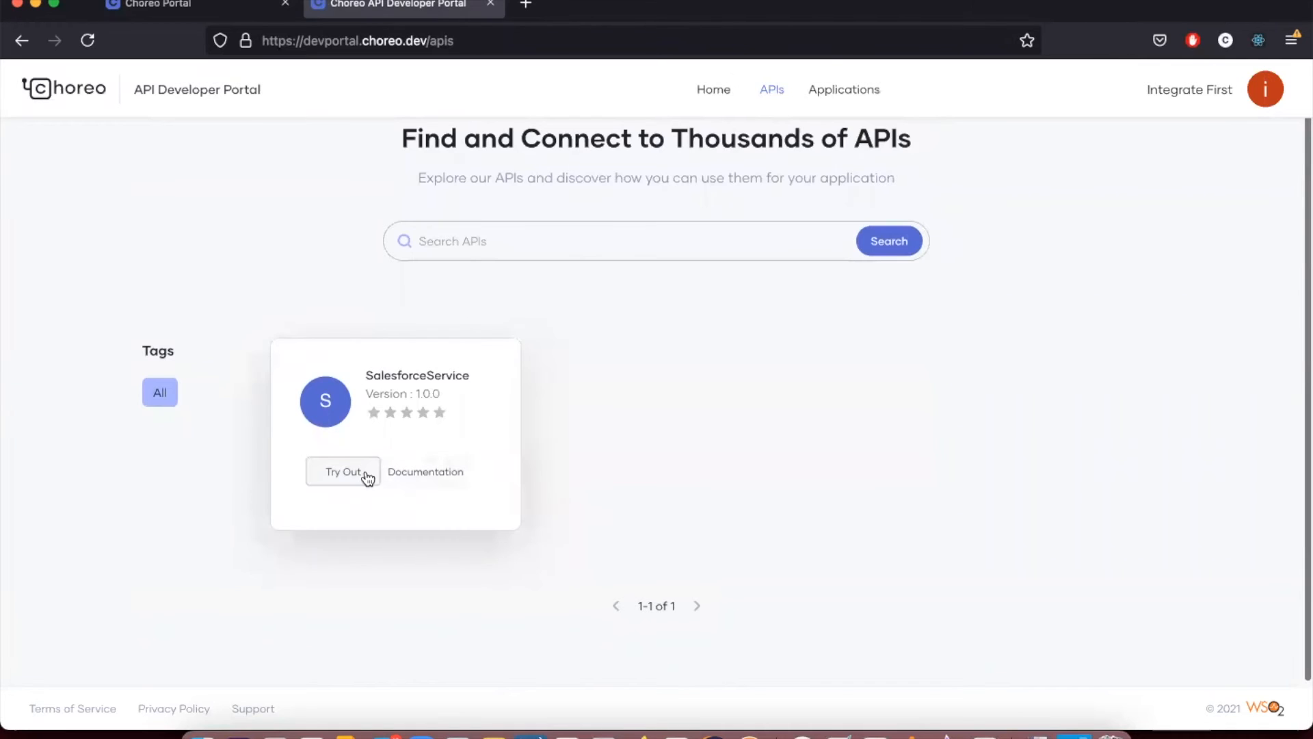
click(365, 473)
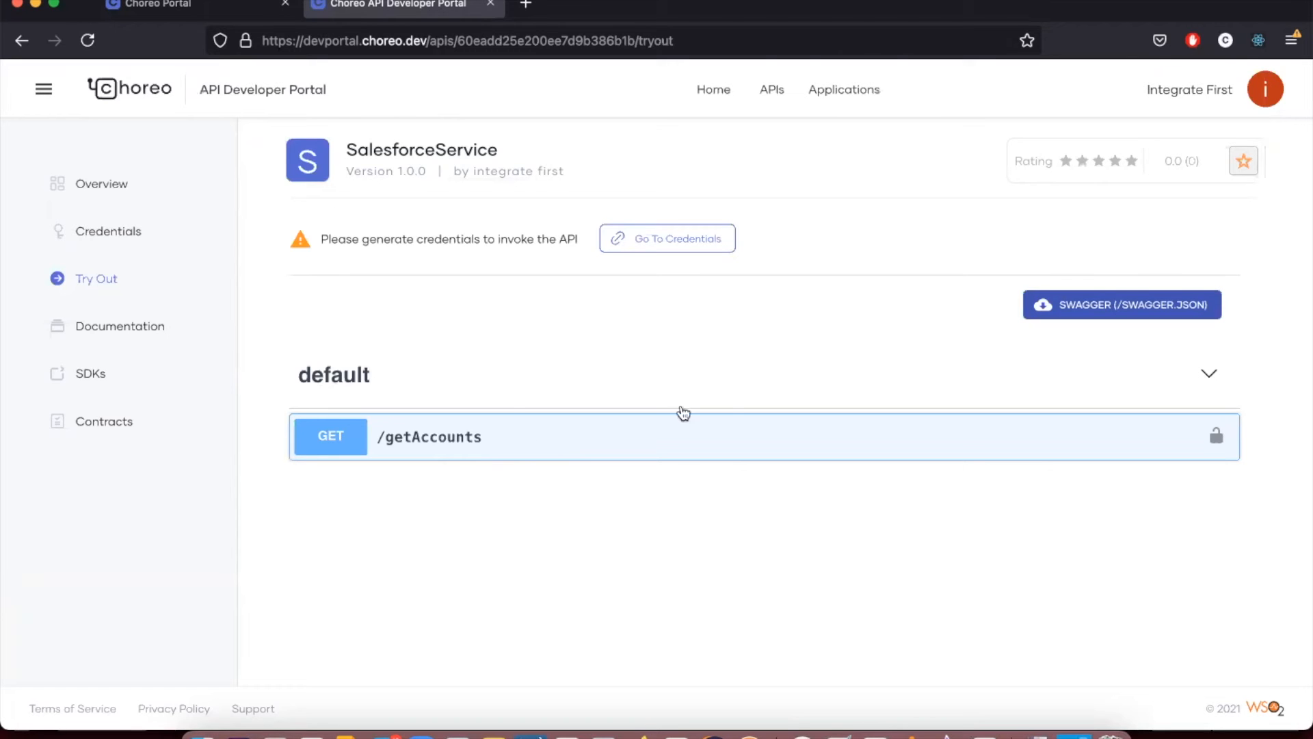
click(736, 424)
scroll(736, 424, down, 2)
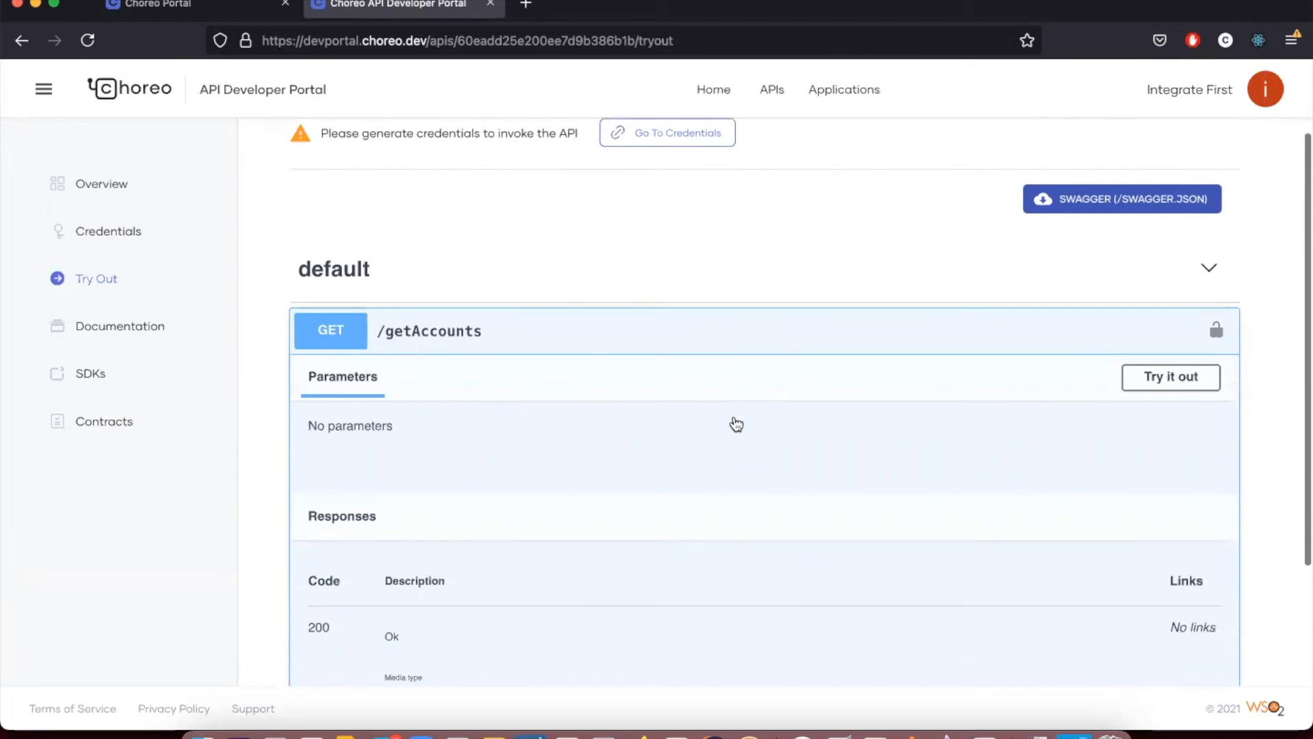
click(1167, 327)
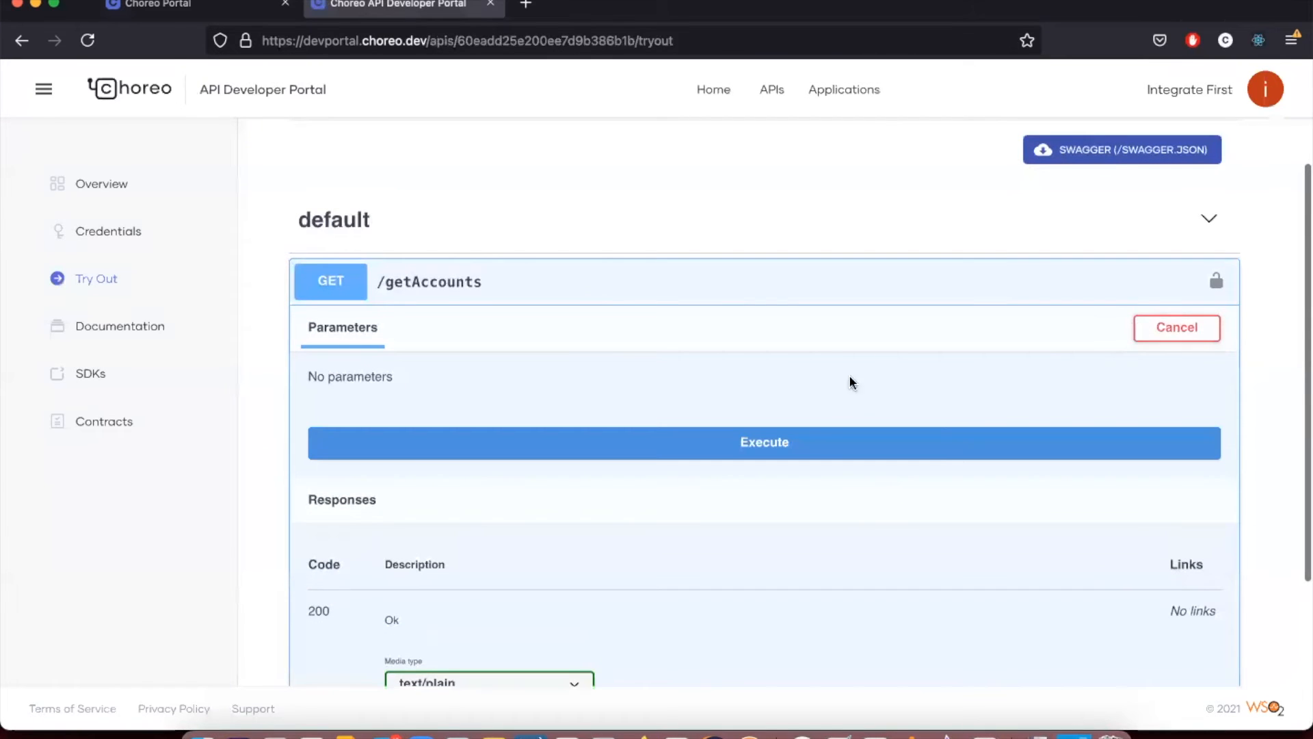
click(818, 443)
scroll(844, 514, down, 5)
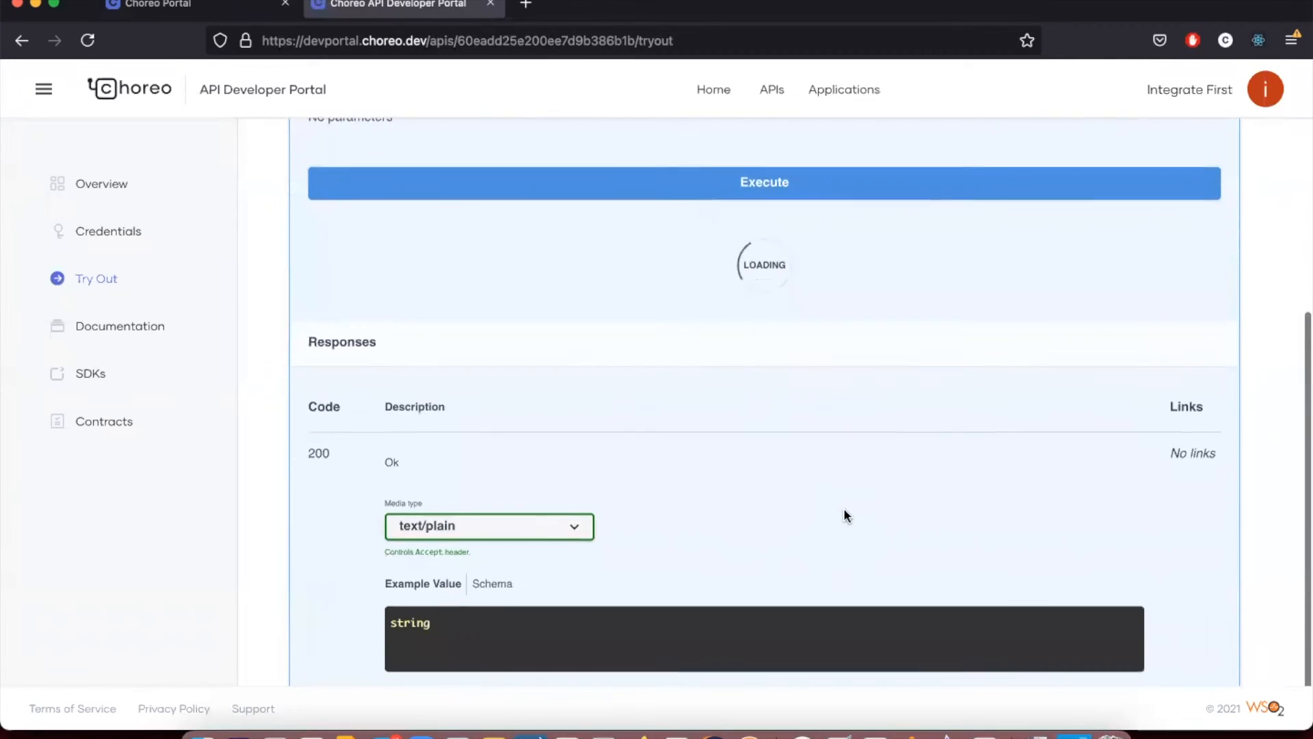
scroll(845, 514, down, 3)
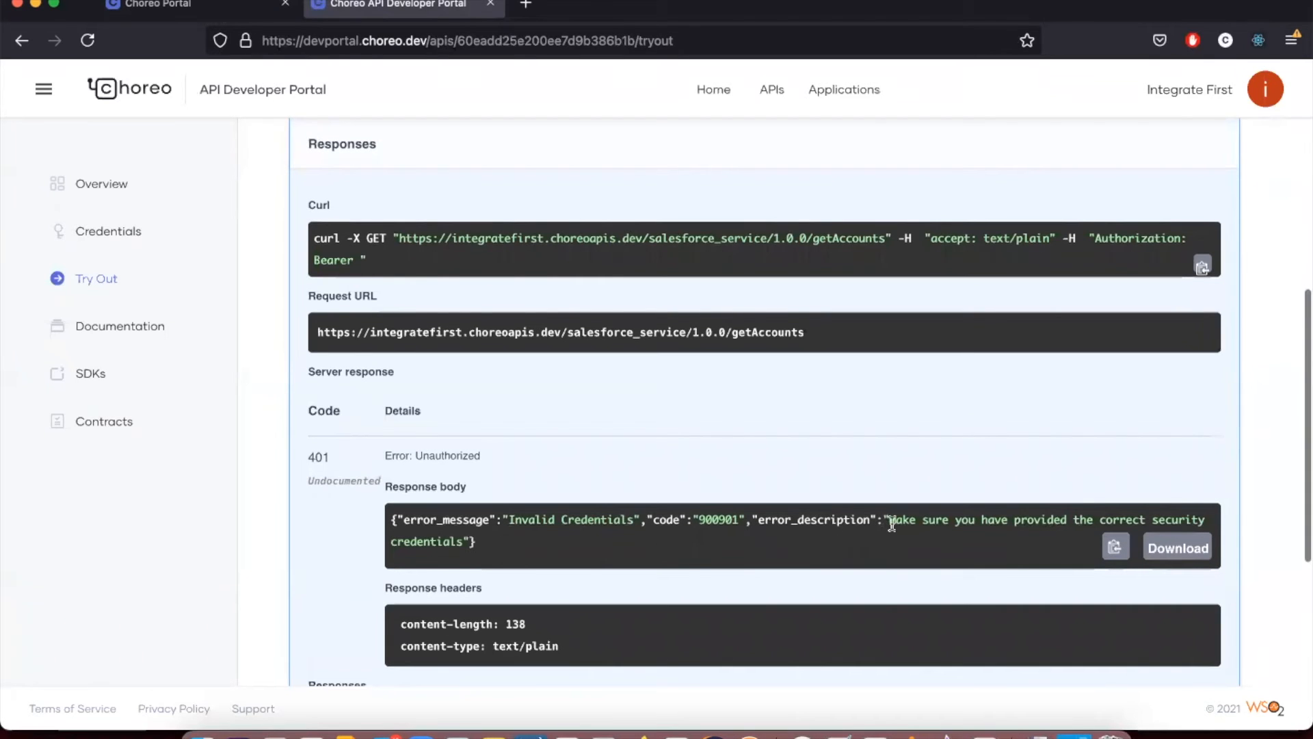
scroll(882, 621, up, 5)
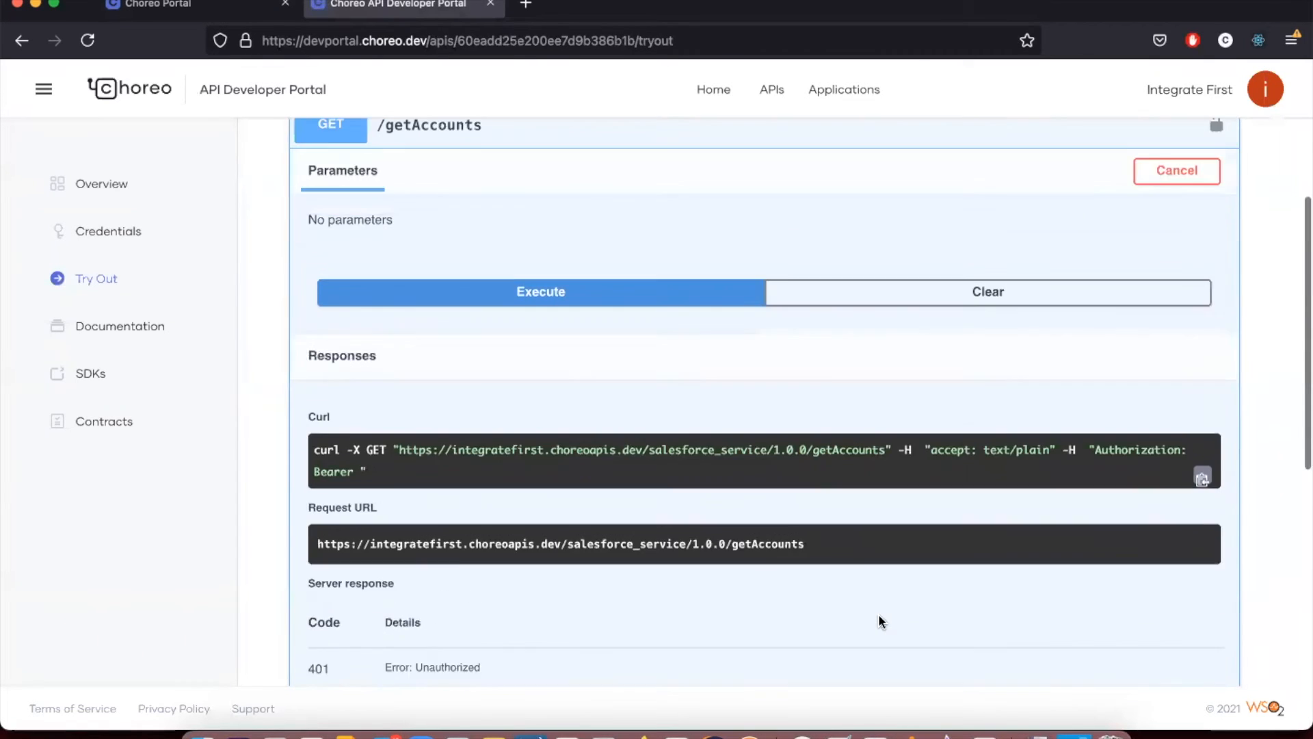
scroll(882, 620, up, 2)
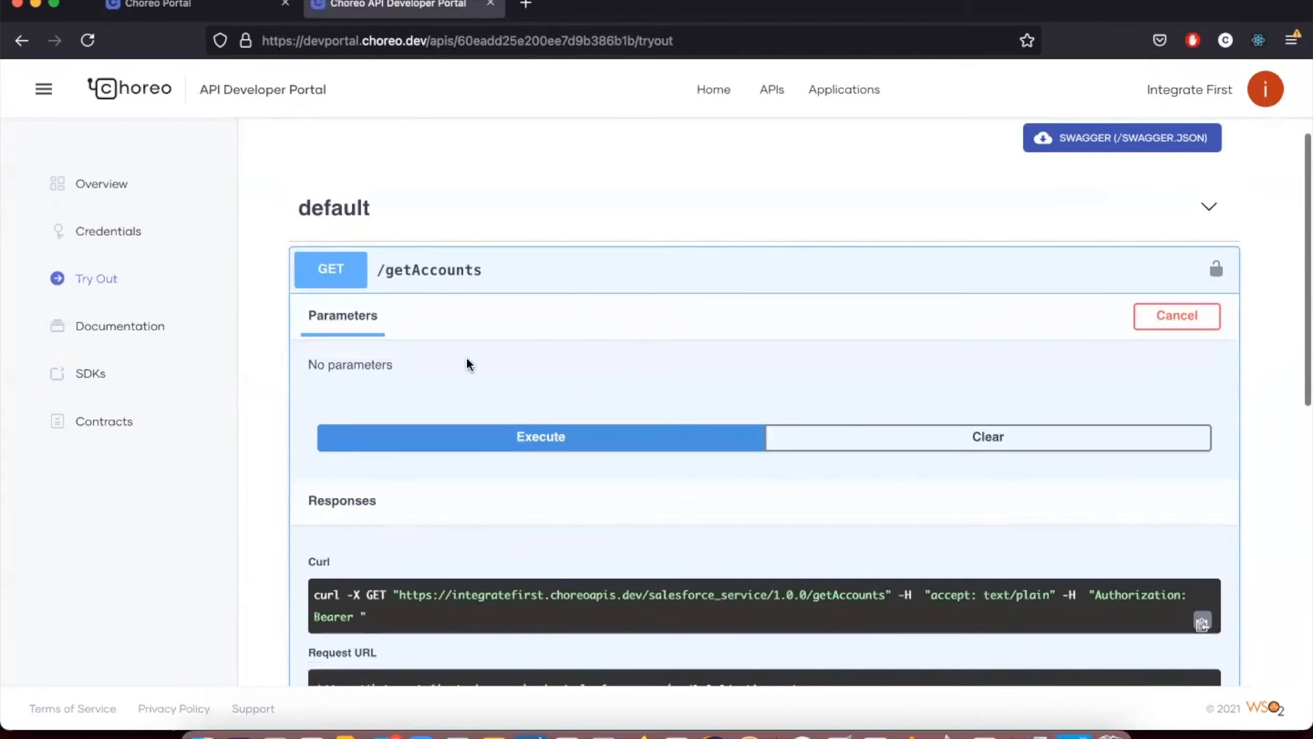
scroll(647, 140, up, 3)
Step: Start a new application named "Saleforce Choreo App" with a per token quota of 10PerMin
click(823, 91)
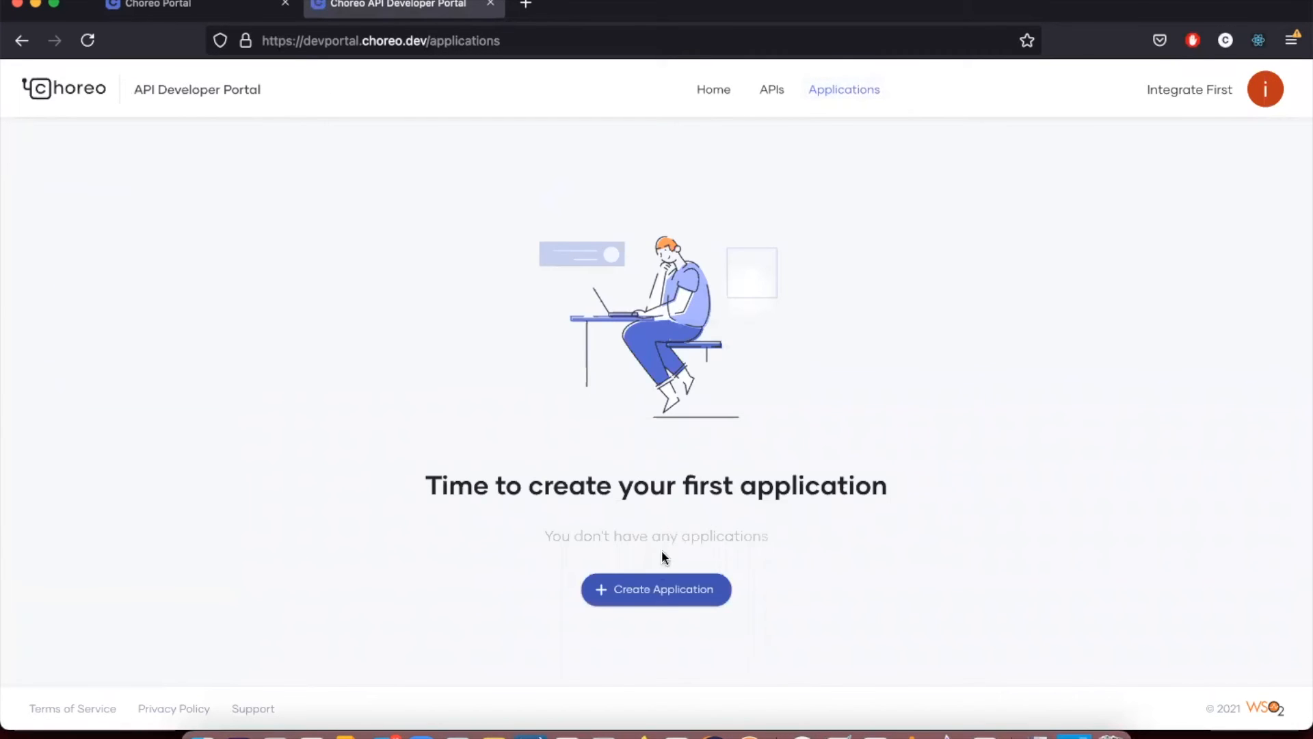
click(664, 594)
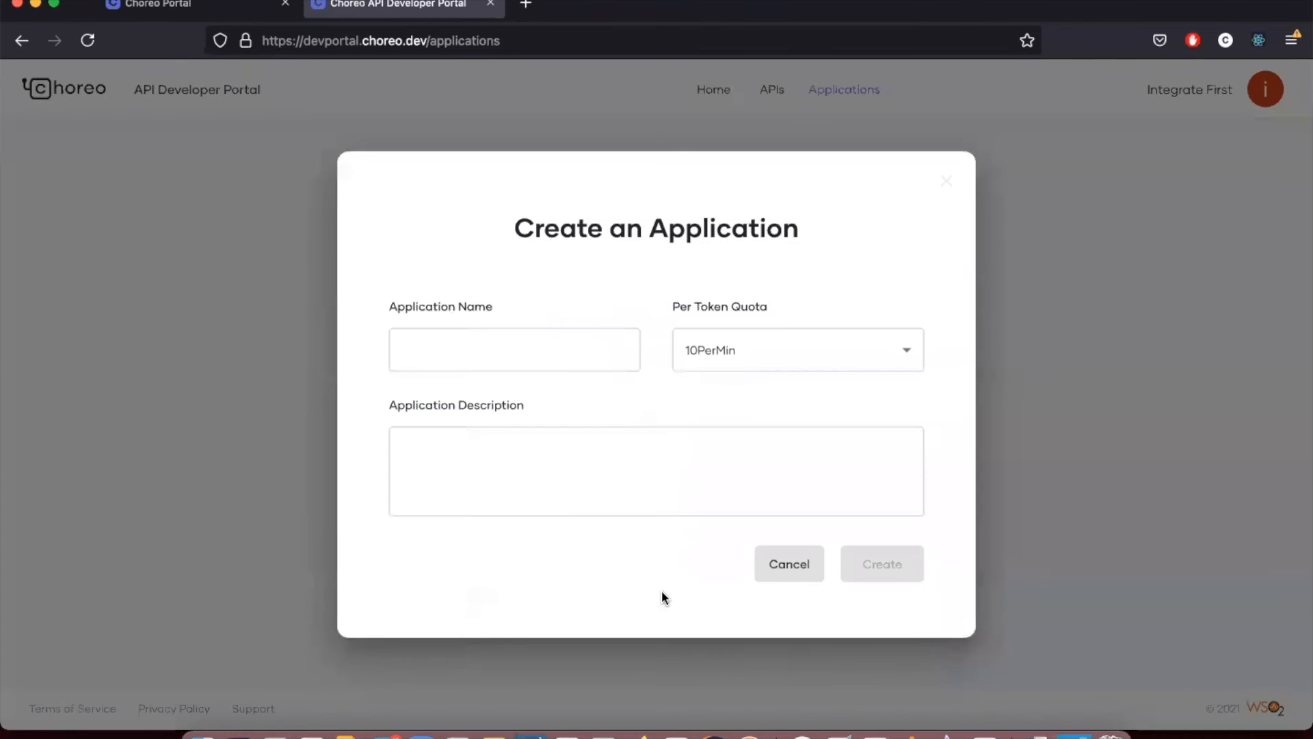
click(565, 335)
text(S)
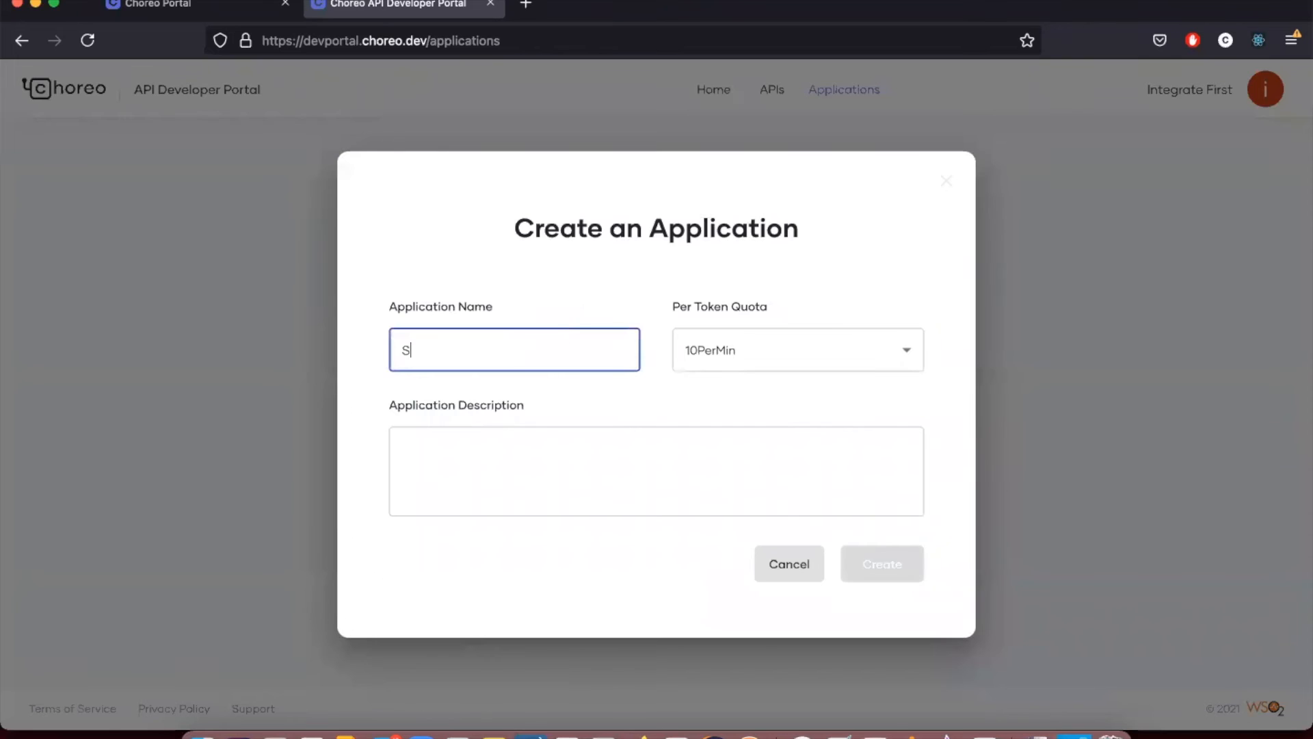
text(aleforce Choreo App)
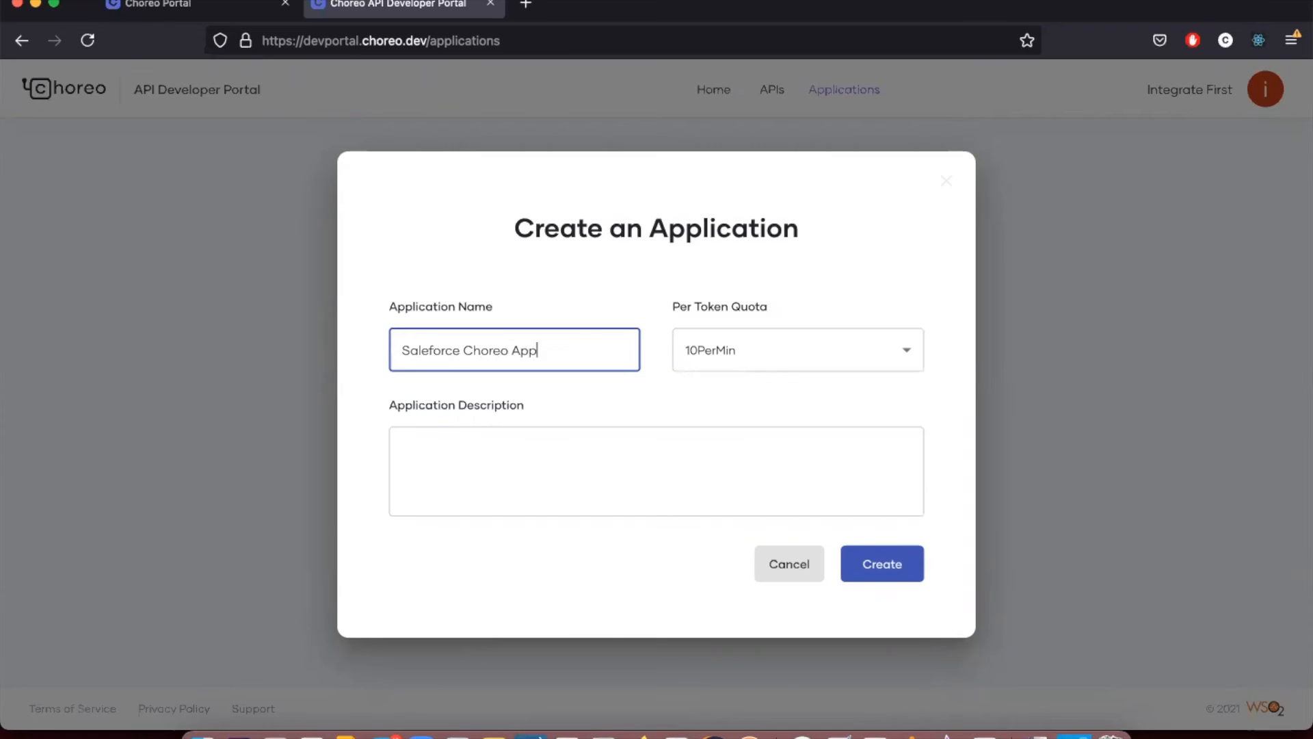
click(785, 368)
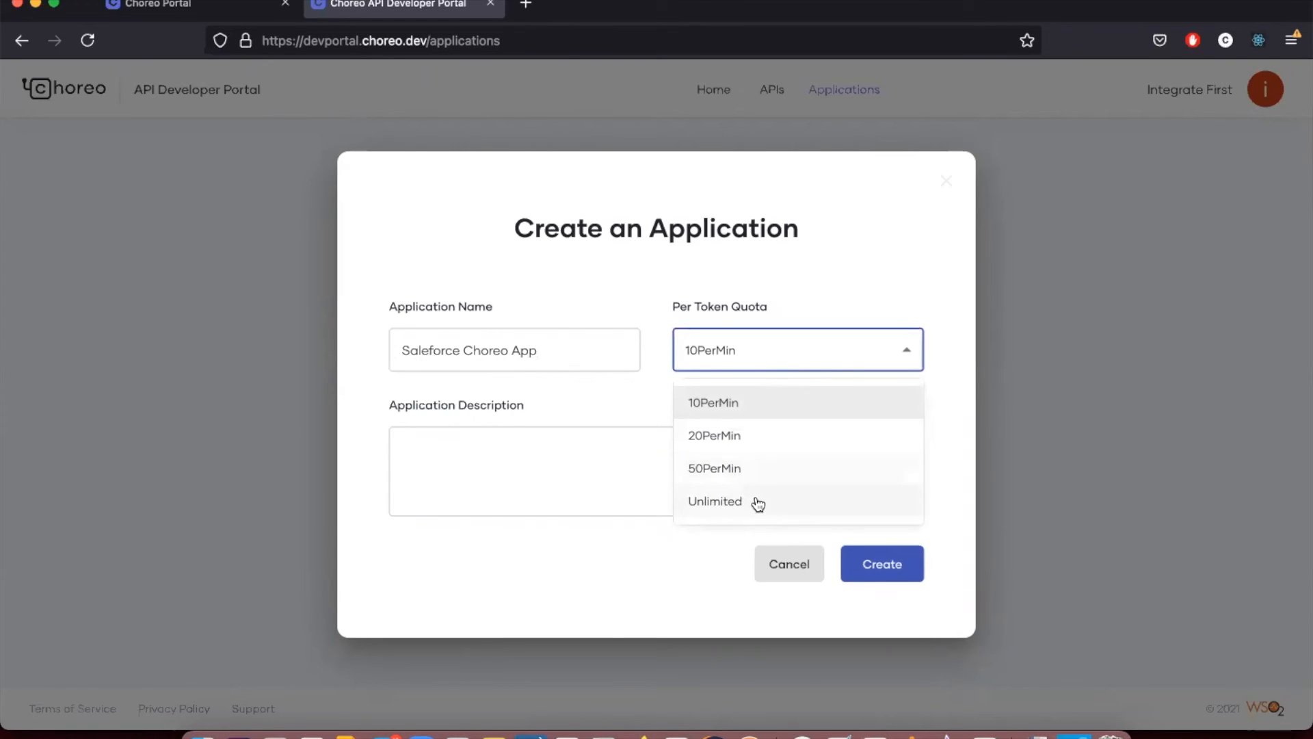
click(758, 417)
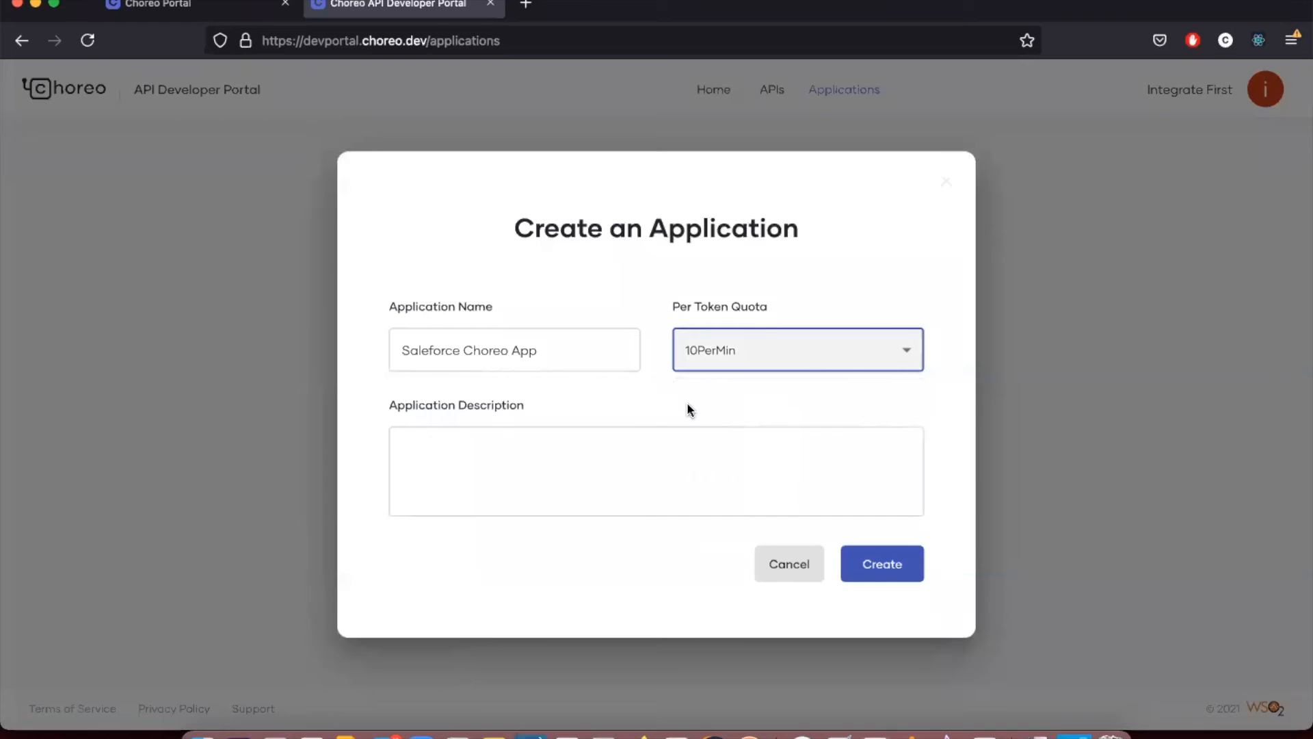
Step: Enter "Get Salesforce Accounts" as the application description and create the application
click(601, 441)
text(Salesforce Accounts)
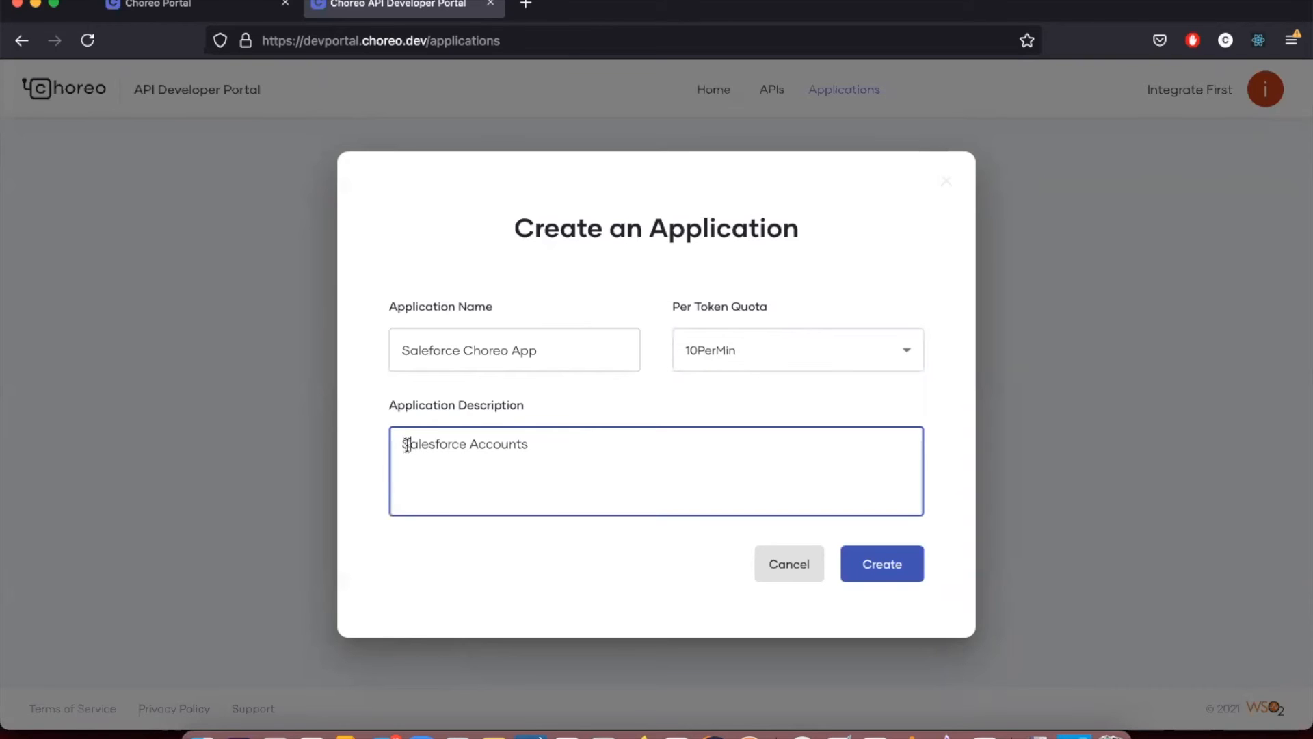
text(F)
key(BackSpace)
text(Get)
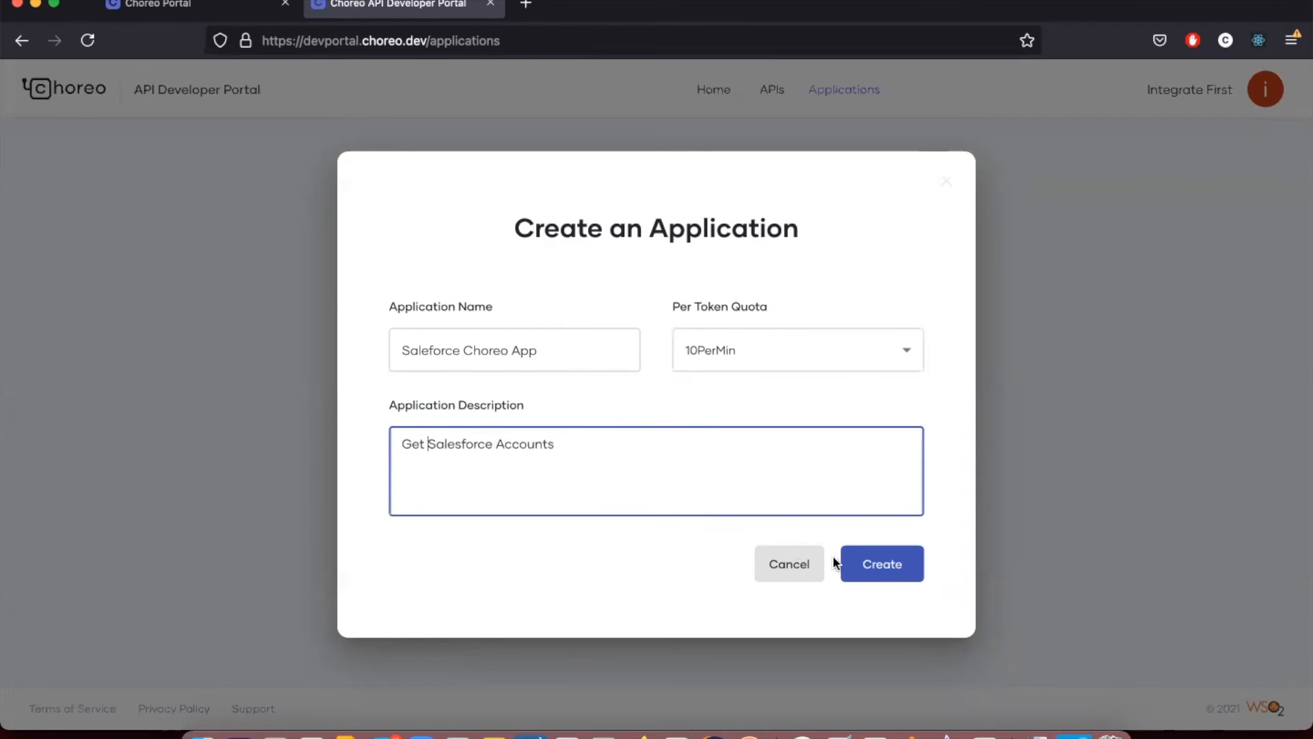
click(853, 562)
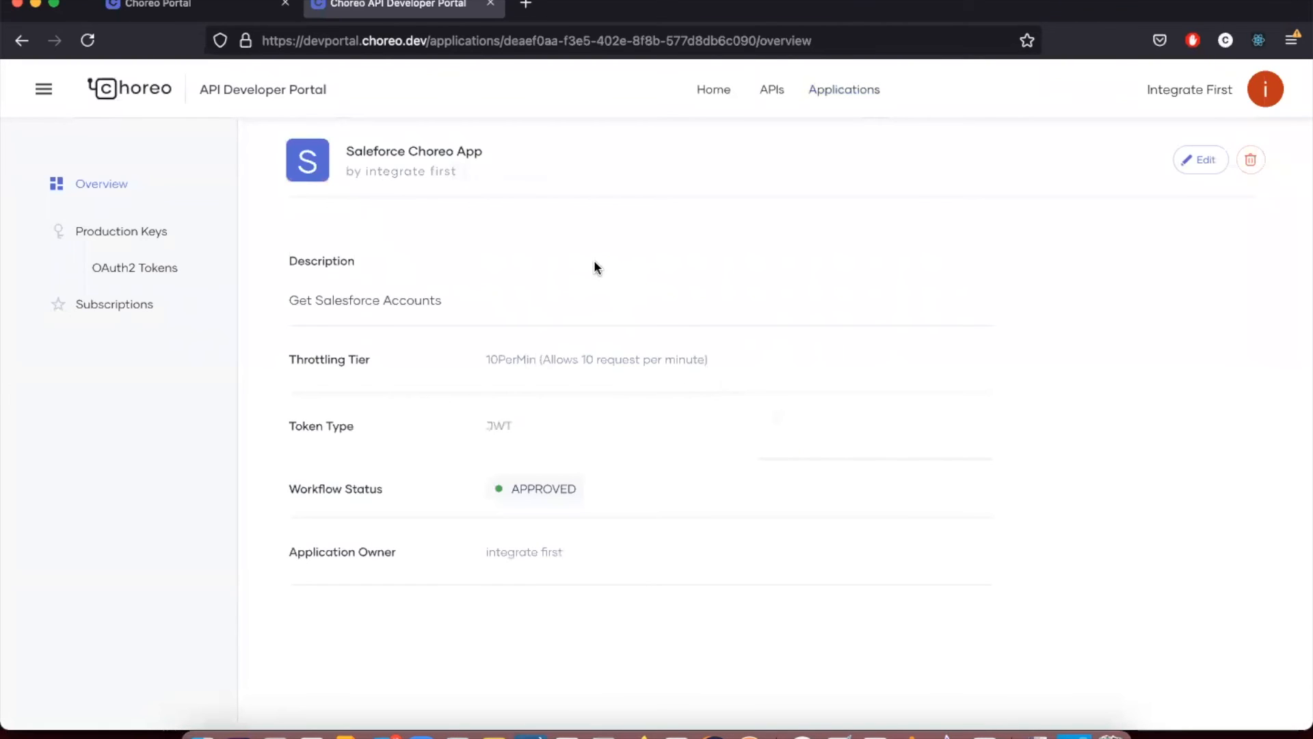
Step: Examine the grant types and token expiry times in the advanced configurations of the application's OAuth2 production keys
click(152, 273)
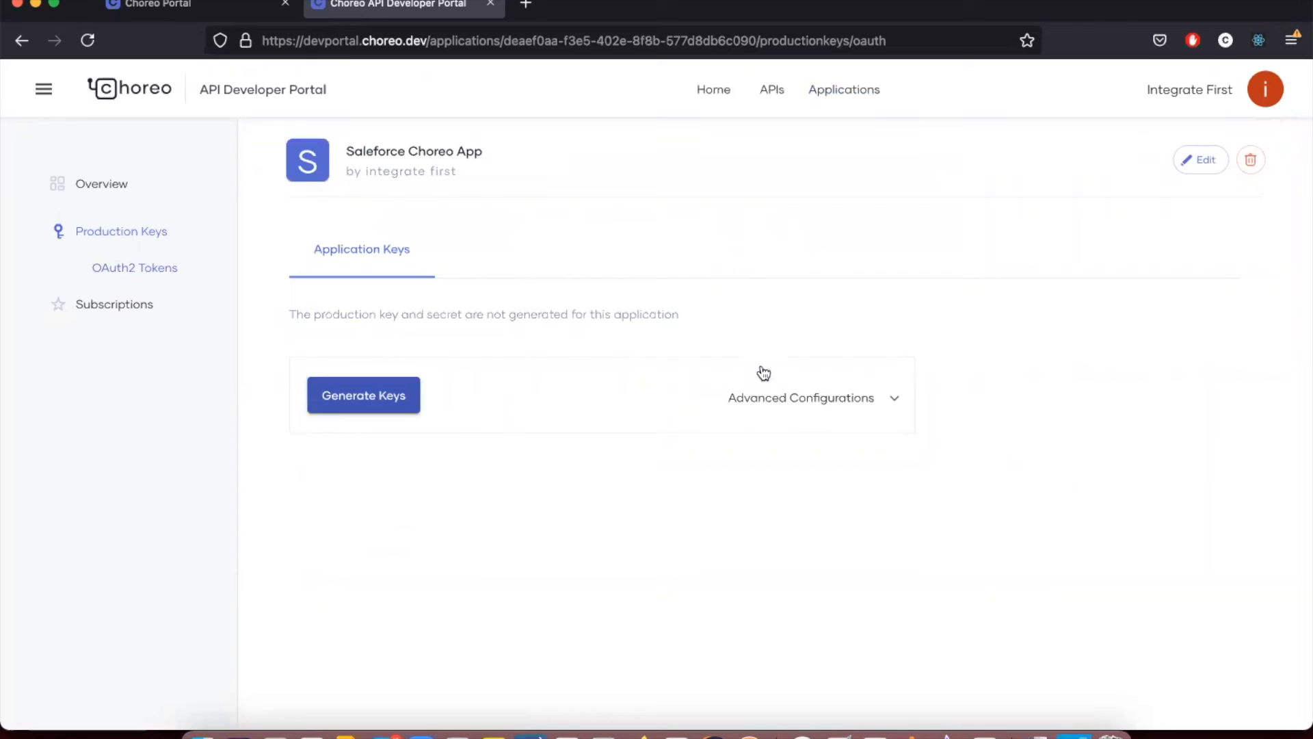
click(769, 397)
scroll(771, 394, down, 3)
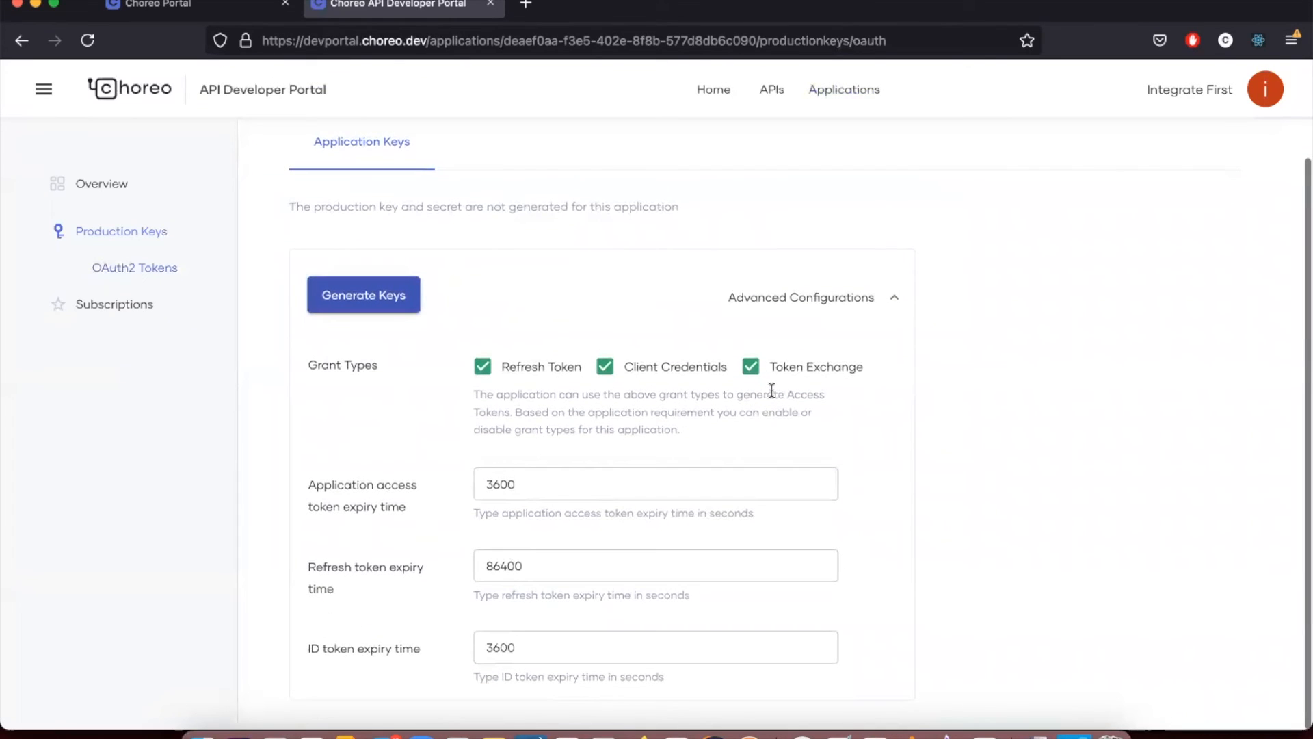
drag(483, 488, 529, 488)
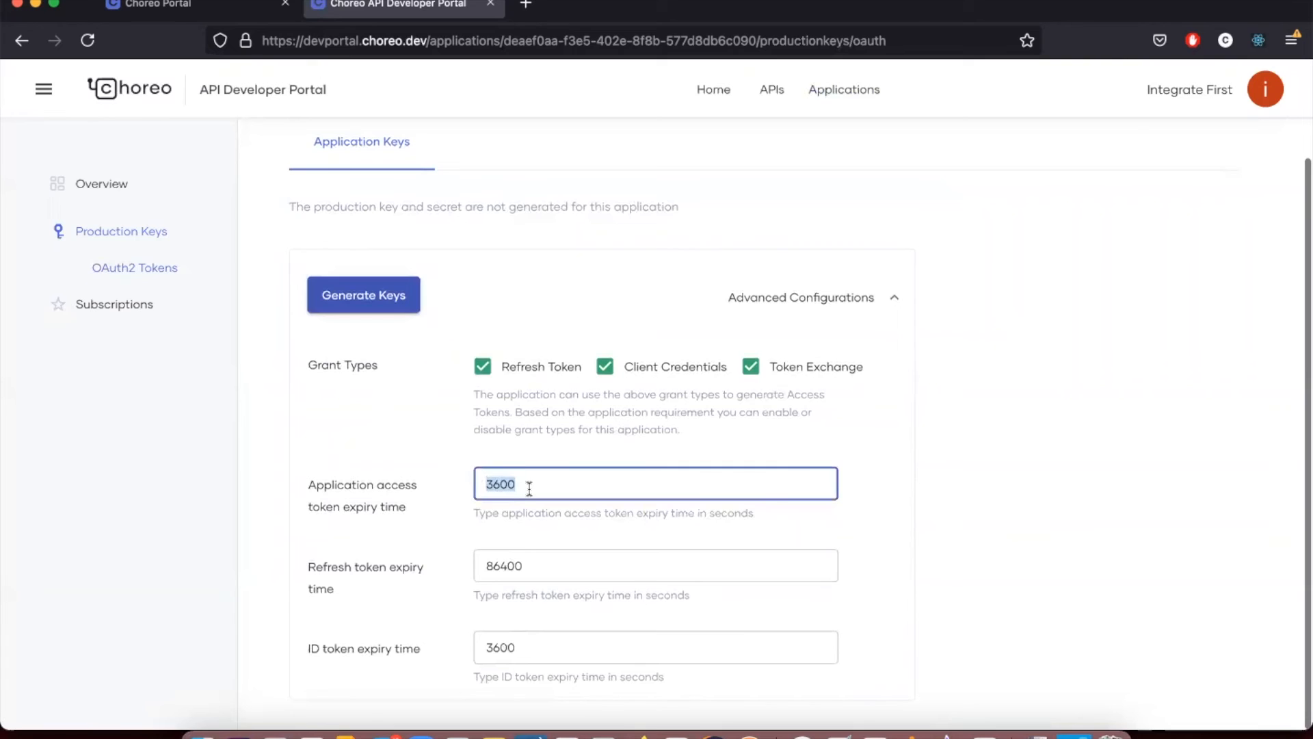
click(531, 535)
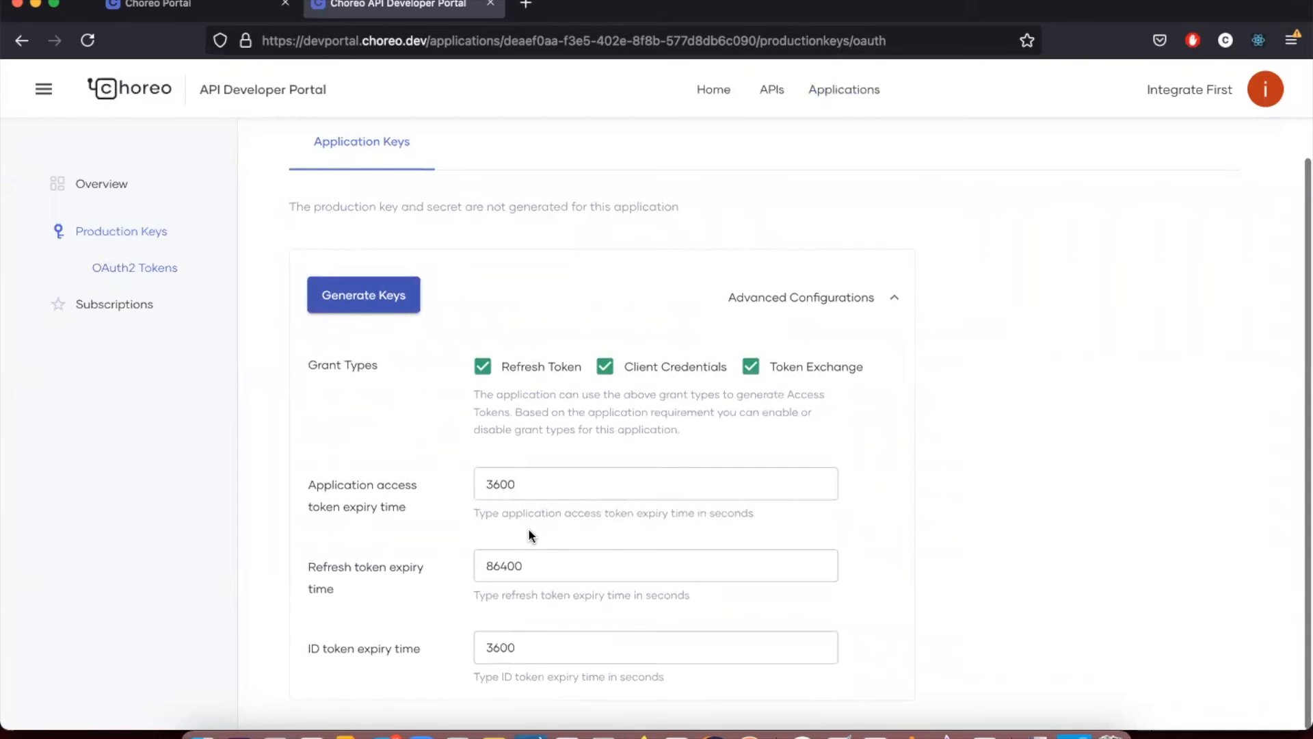
drag(480, 565, 540, 564)
click(543, 581)
click(487, 647)
drag(487, 646, 528, 646)
click(545, 619)
Step: Generate the application's production key and secret, and look over the key details and token endpoints
click(393, 311)
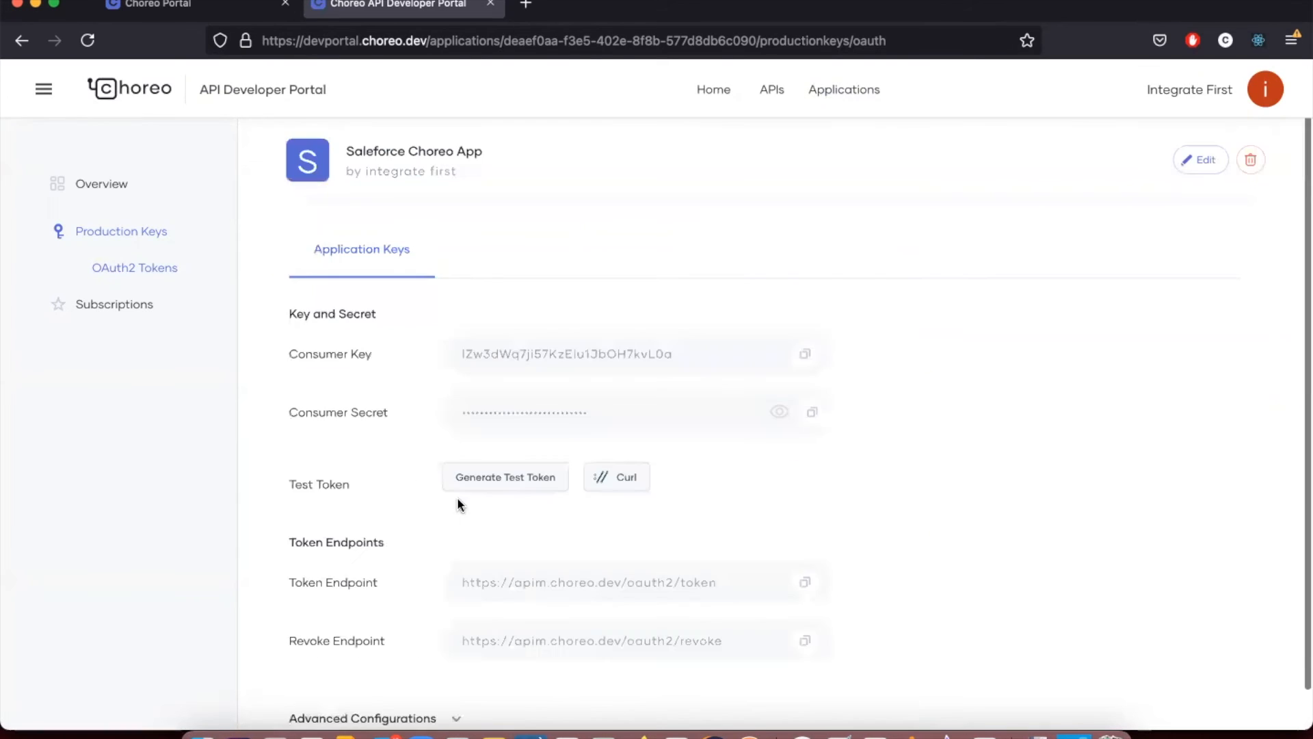
scroll(457, 504, down, 2)
scroll(457, 503, up, 2)
Step: Rename the application as "Salesforce Choreo App"
click(1202, 162)
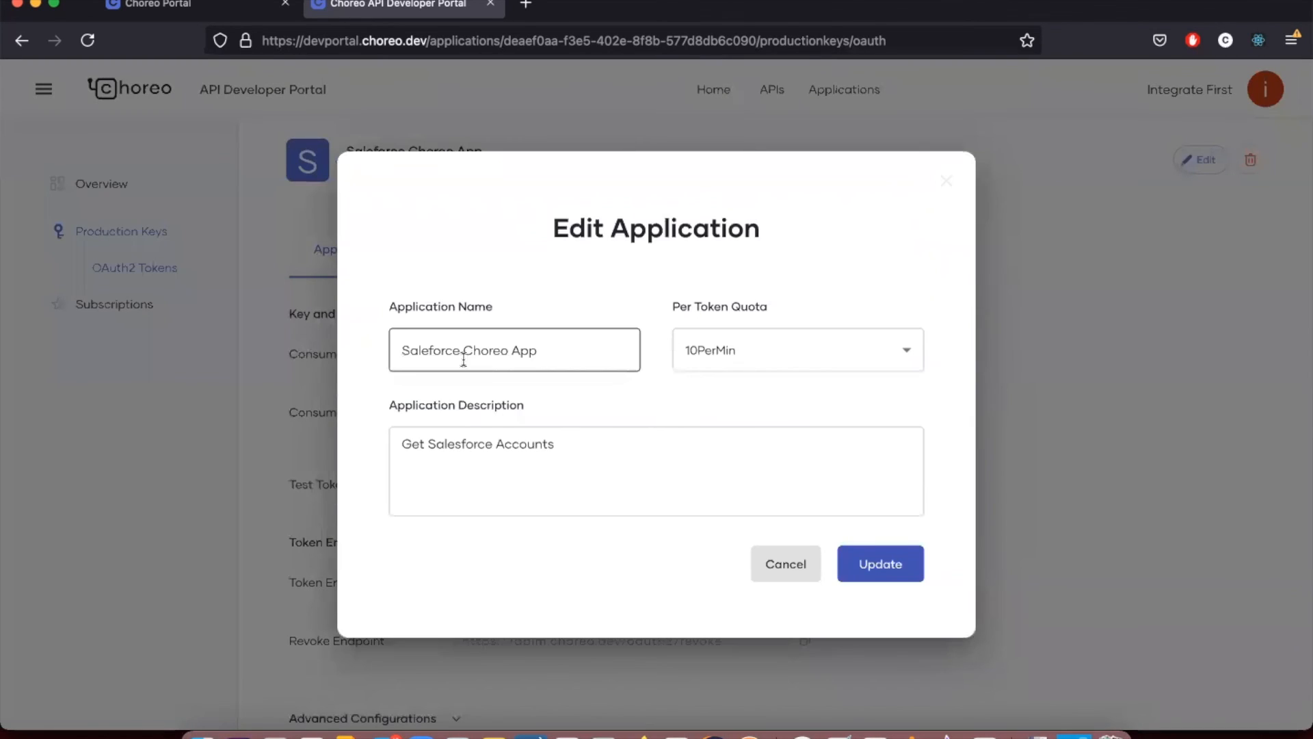
click(430, 351)
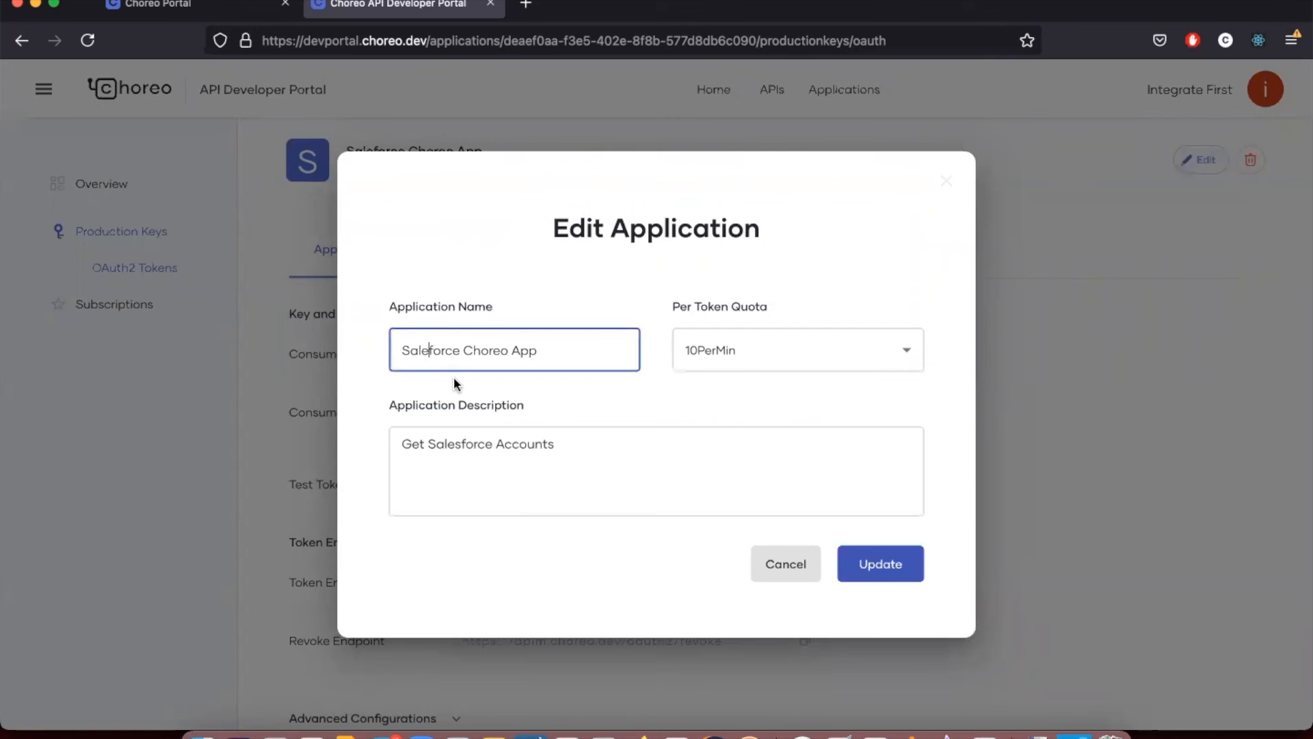
text(s)
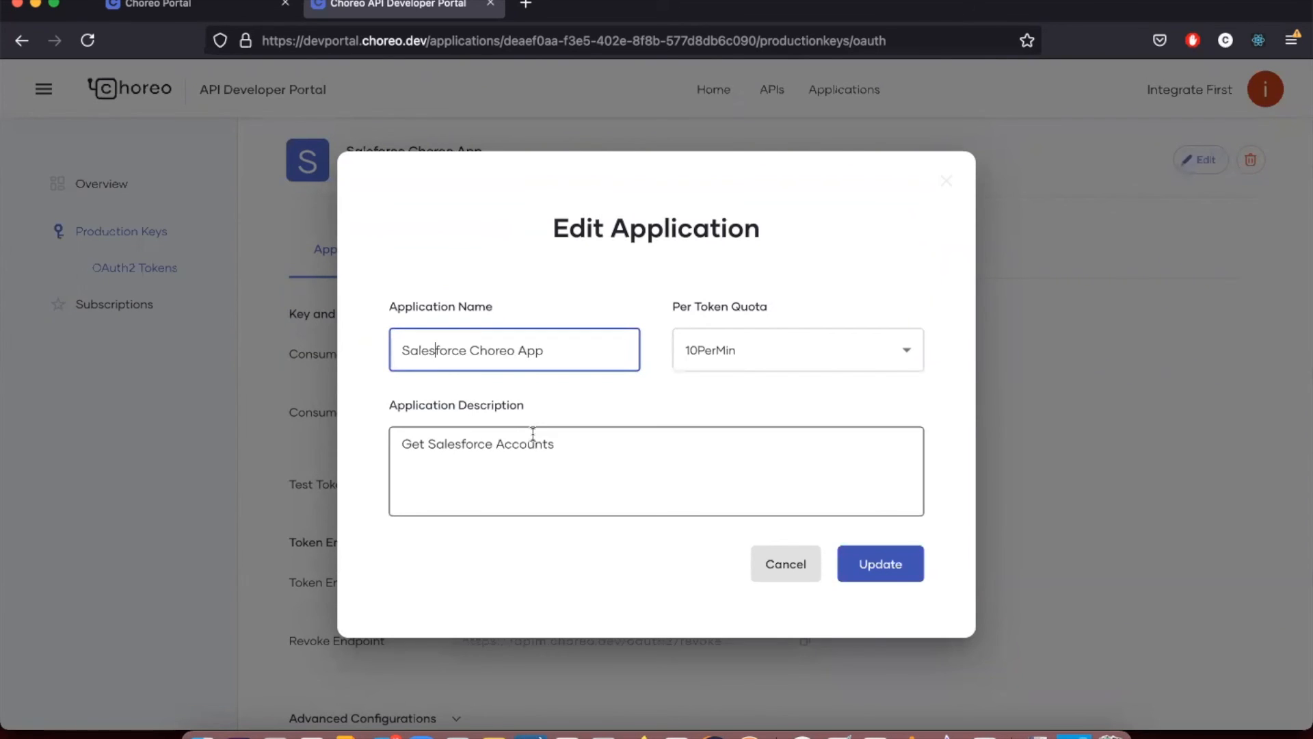
click(850, 563)
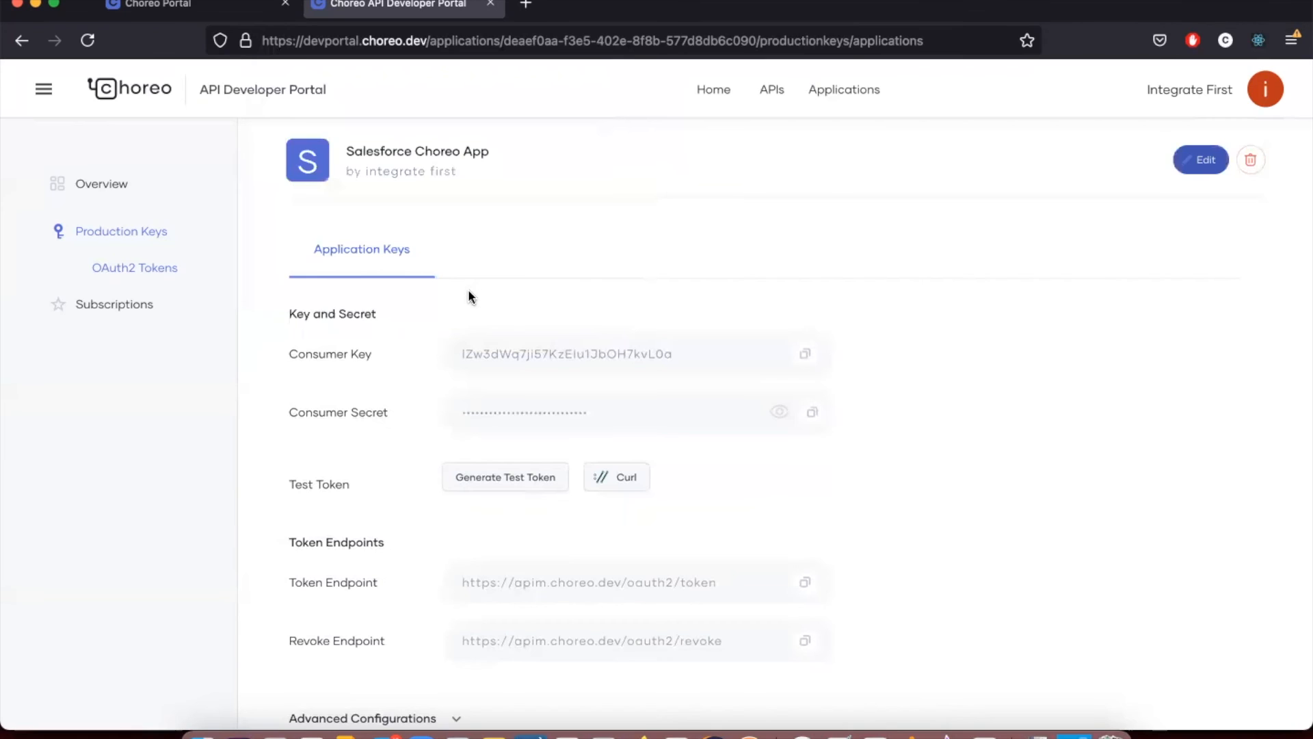
Step: Copy the cURL command for generating an access token, then switch to another application and paste and submit it there
scroll(377, 418, down, 1)
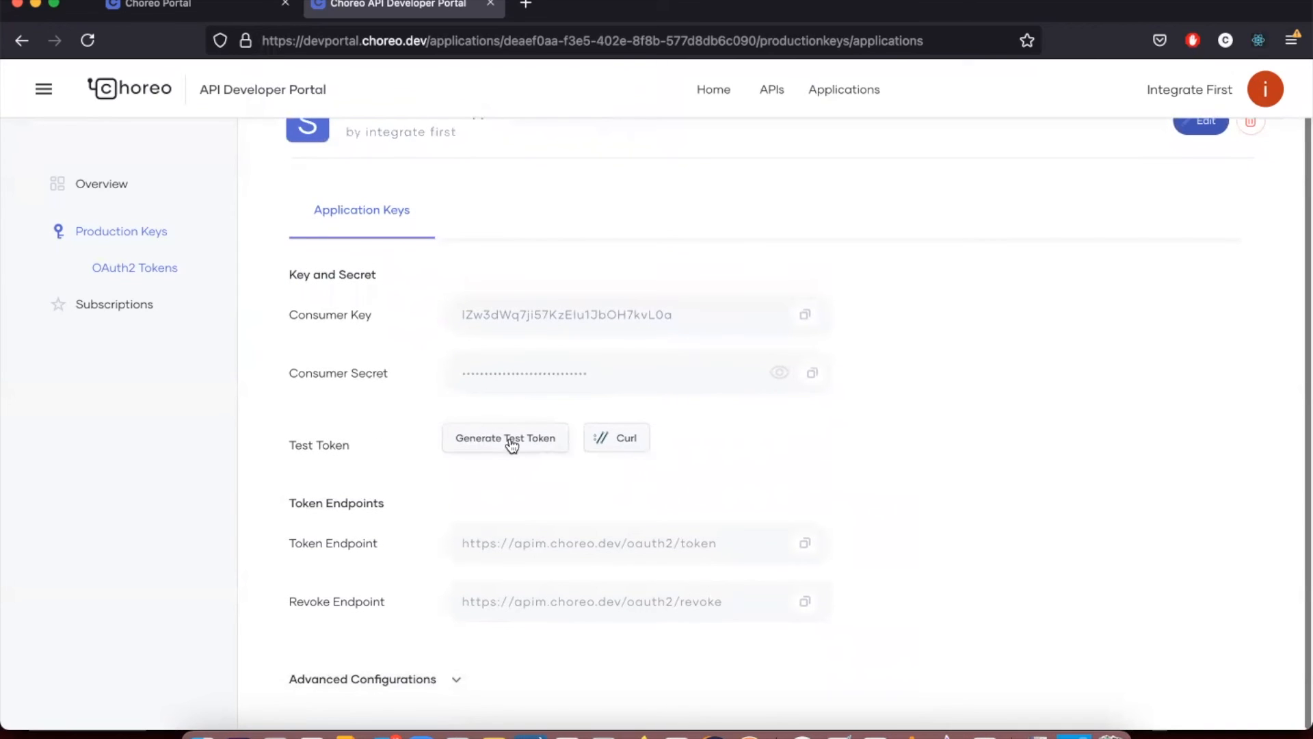
click(621, 447)
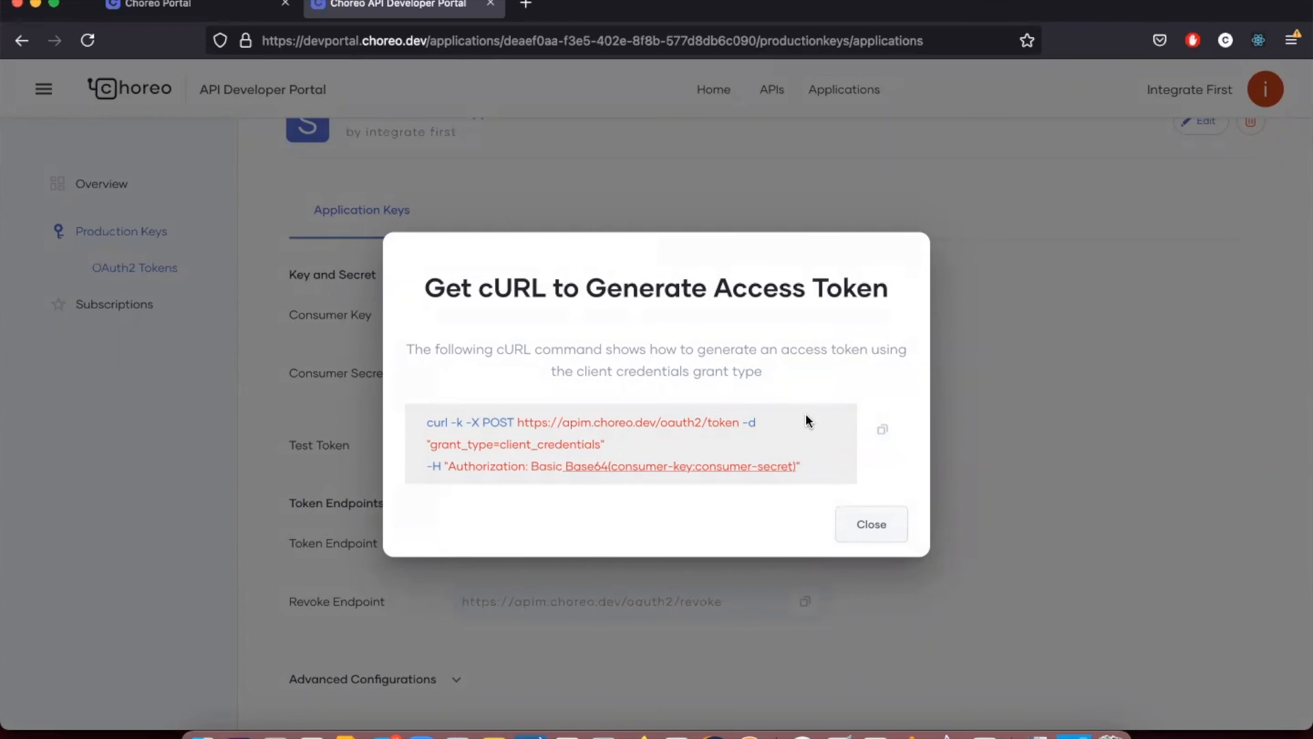
click(882, 430)
click(863, 534)
click(603, 734)
key(super+v)
key(Return)
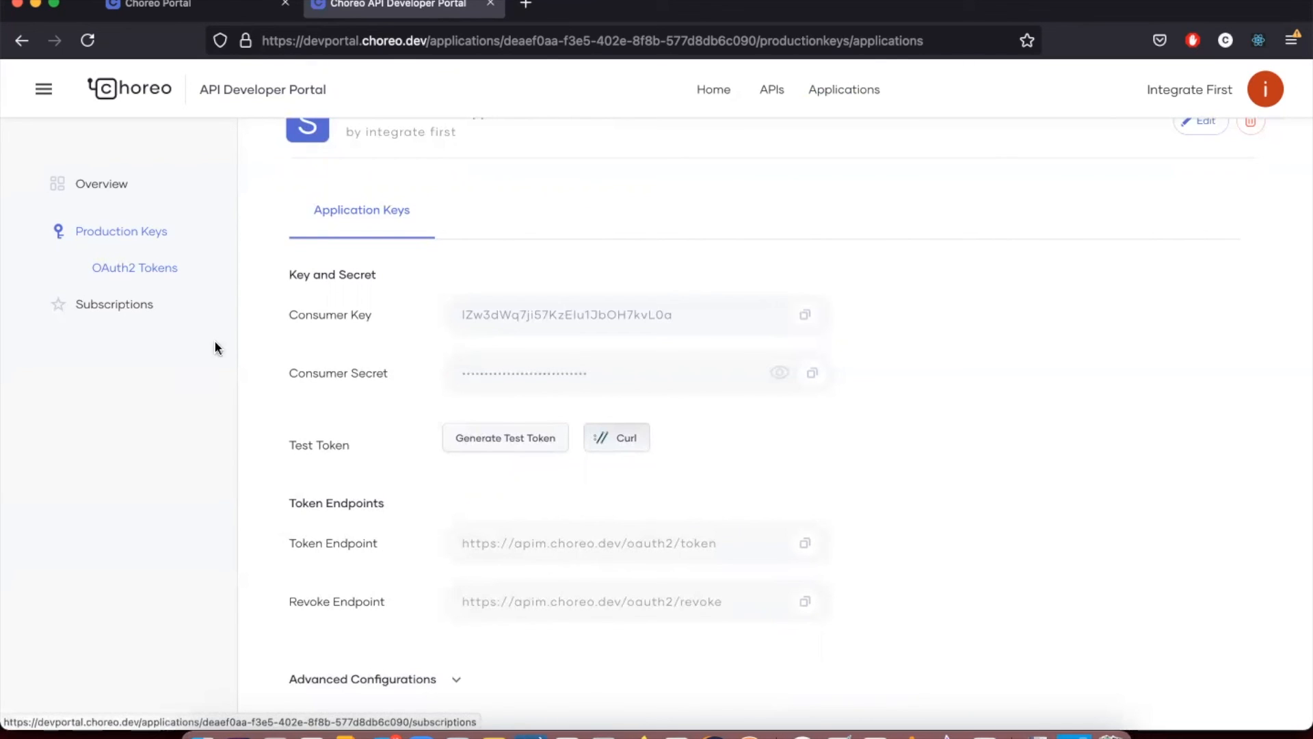
Step: Subscribe the application to the SalesforceService API, version 1.0.0, with the Bronze policy
click(134, 304)
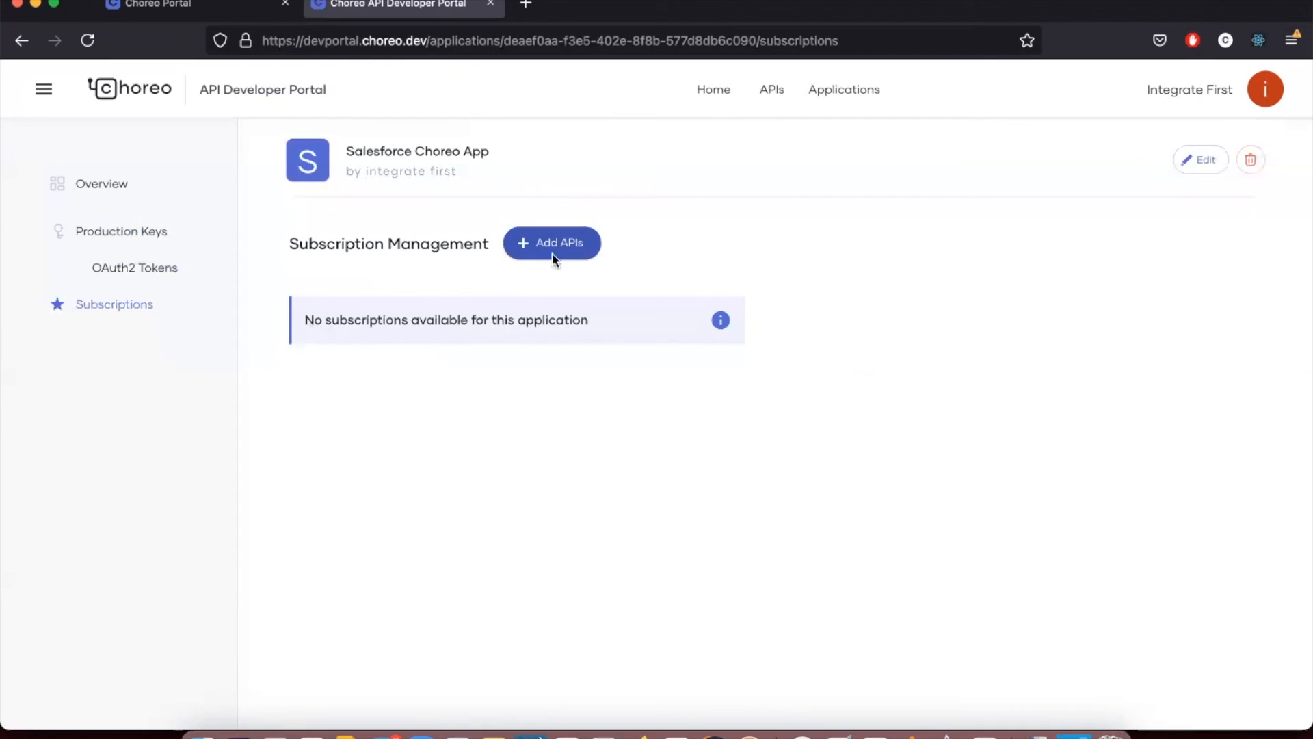
click(571, 242)
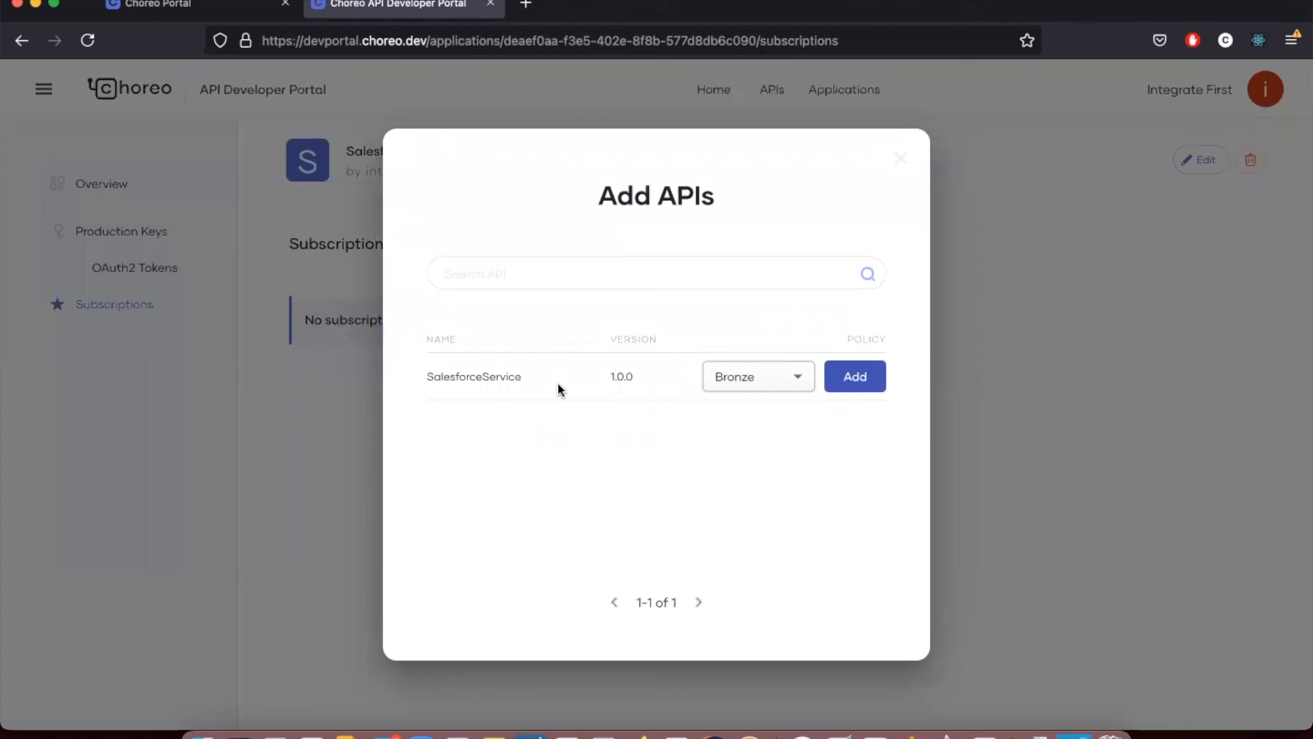
click(732, 376)
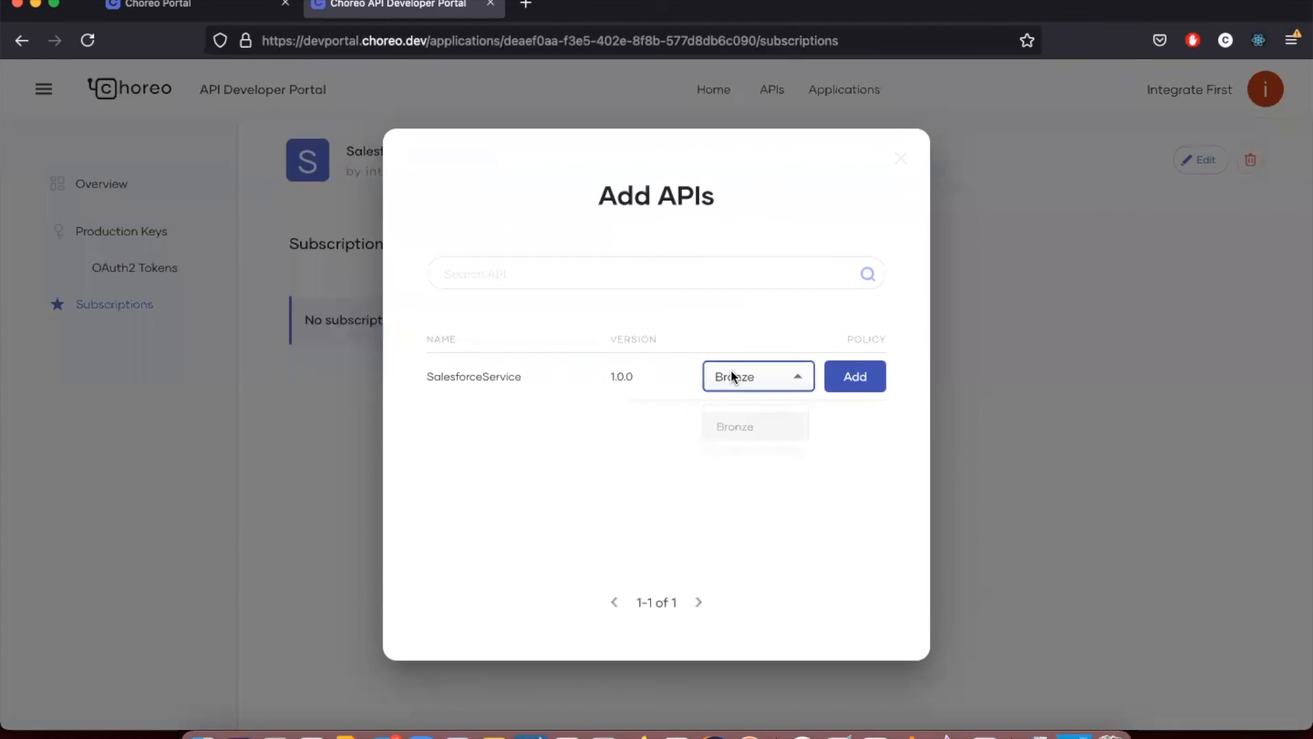
click(838, 428)
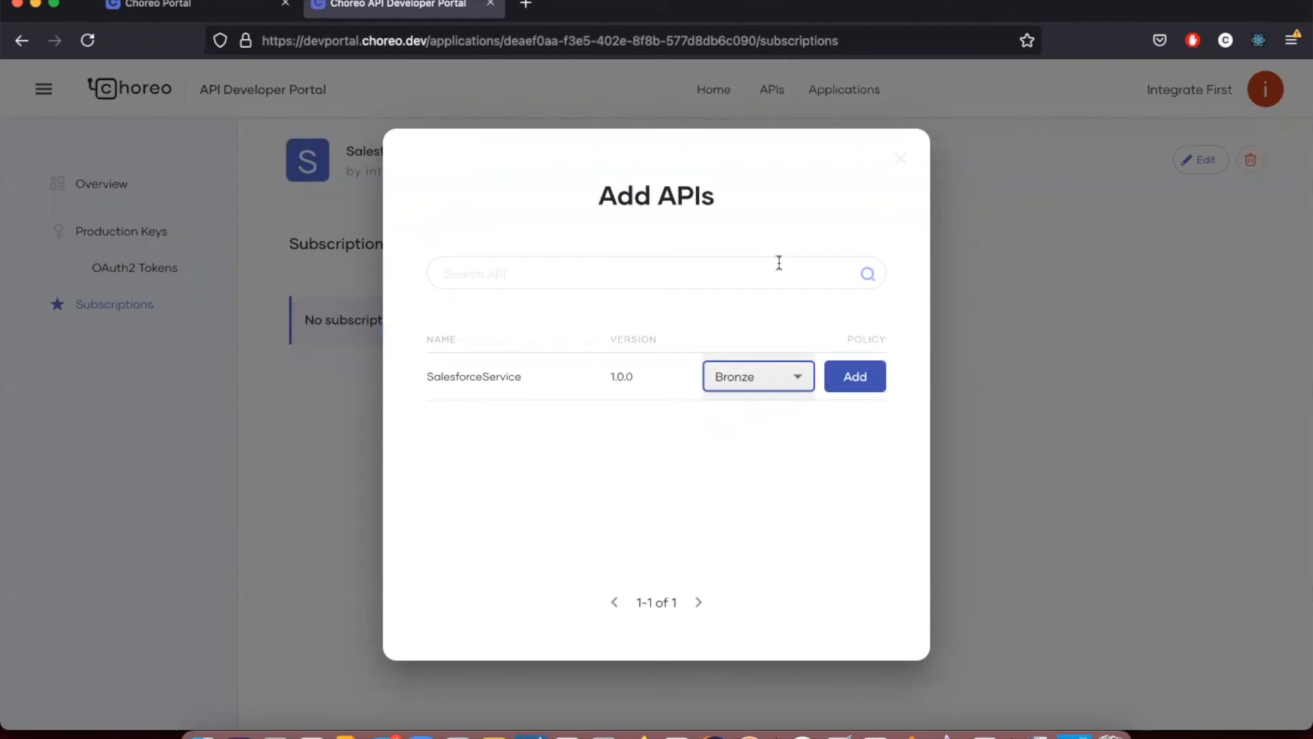
click(861, 387)
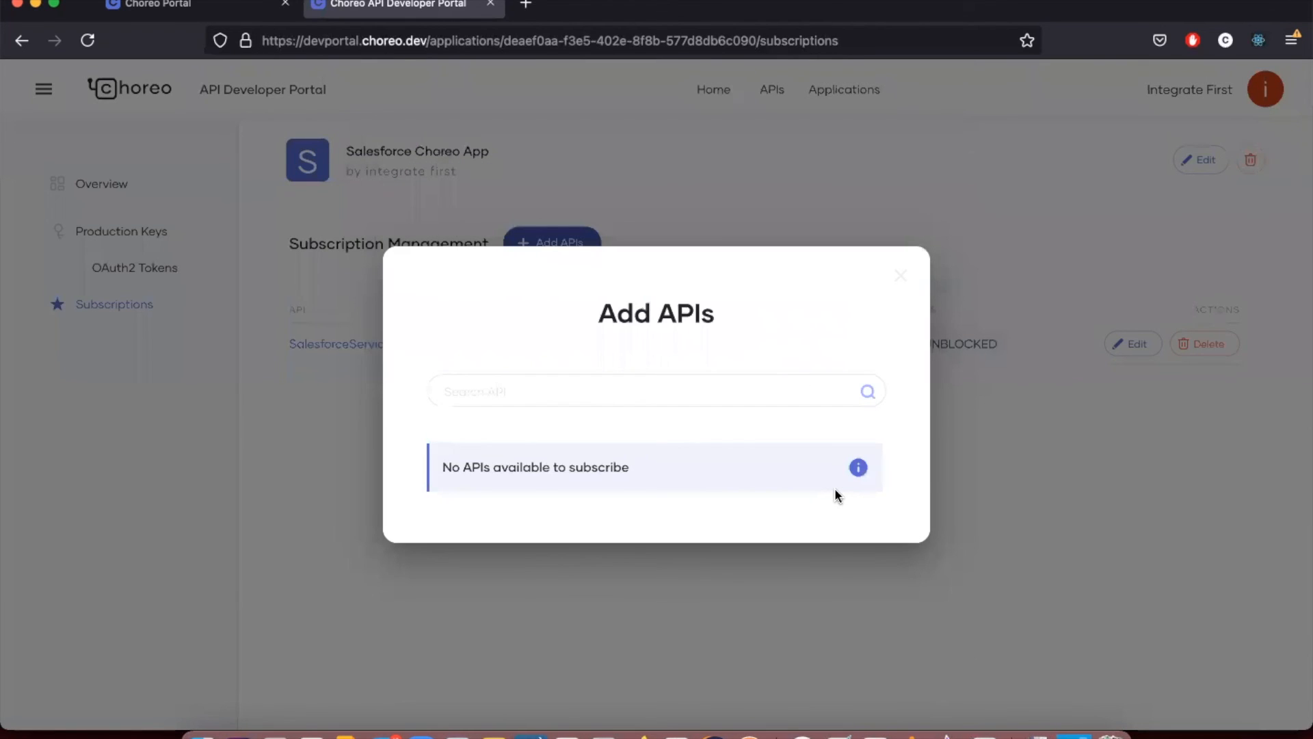
click(903, 281)
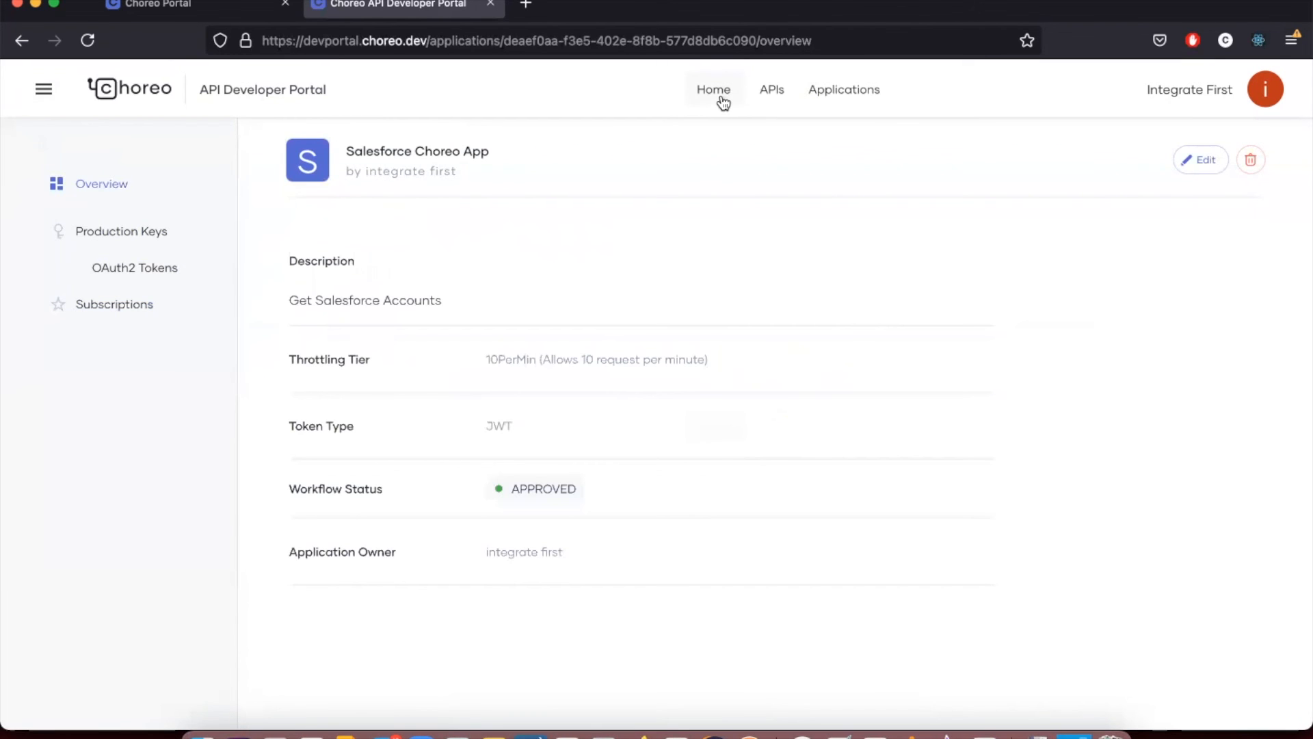
Step: Open the try-out page of the SalesforceService API and choose Salesforce Choreo App as the subscribed application
click(723, 102)
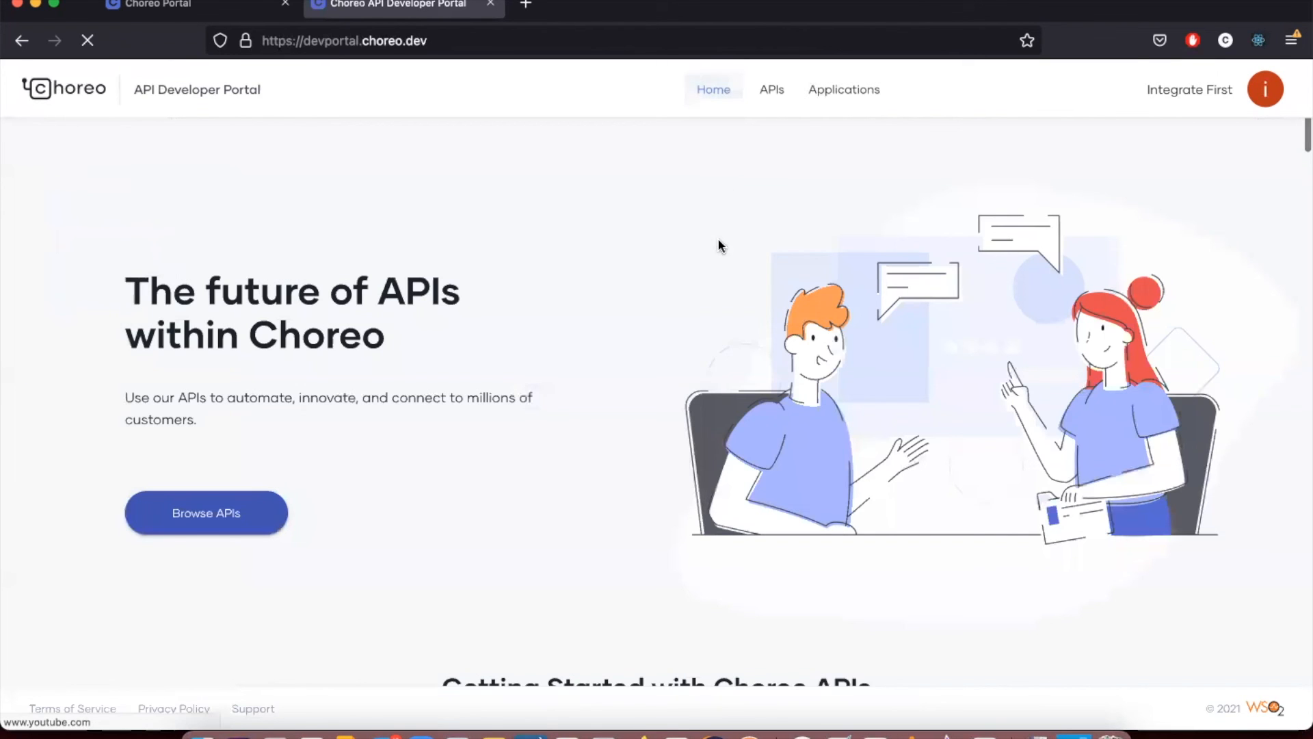
scroll(544, 367, down, 2)
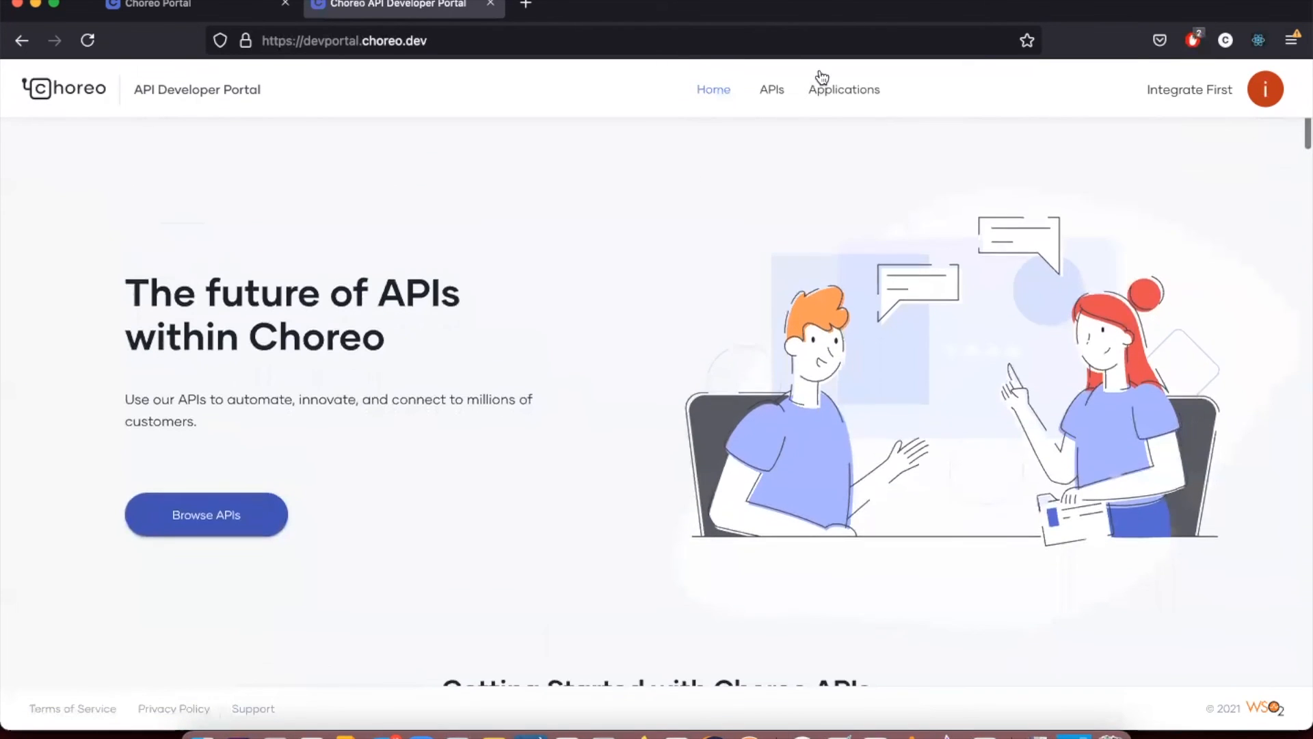
click(771, 90)
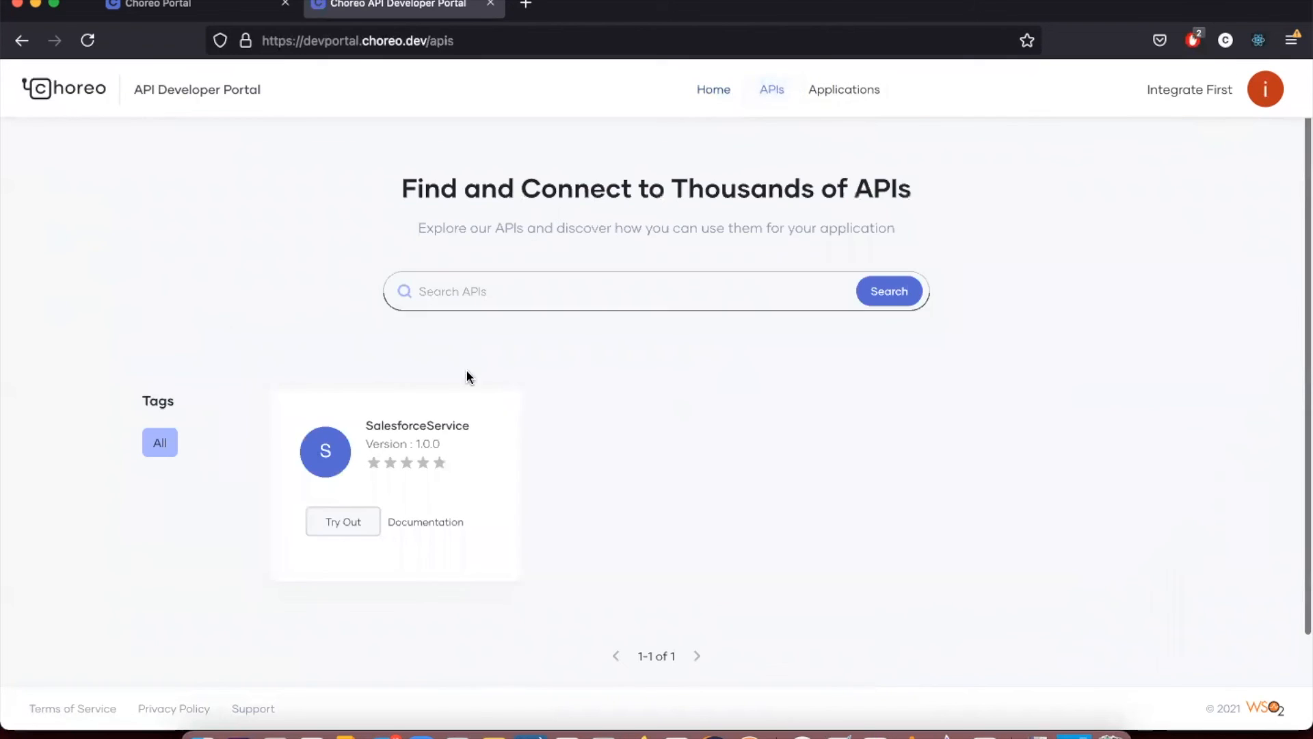
click(443, 439)
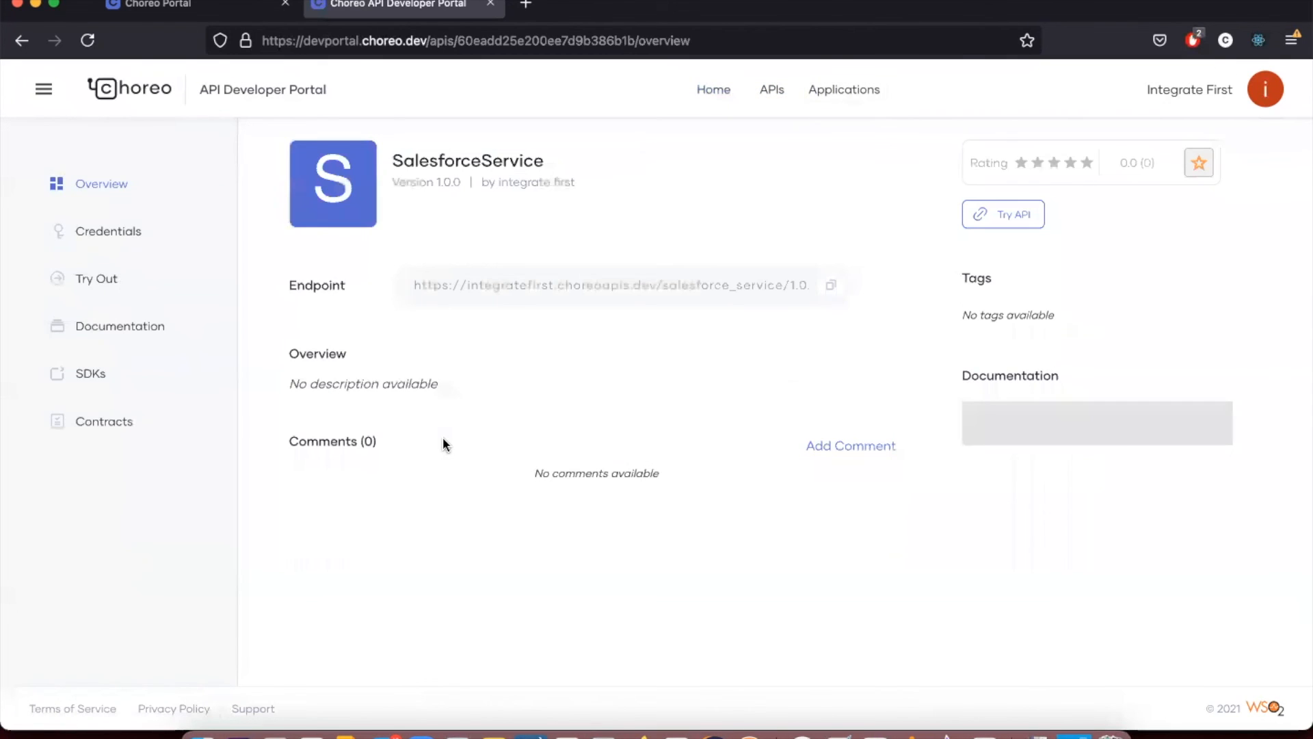
click(119, 275)
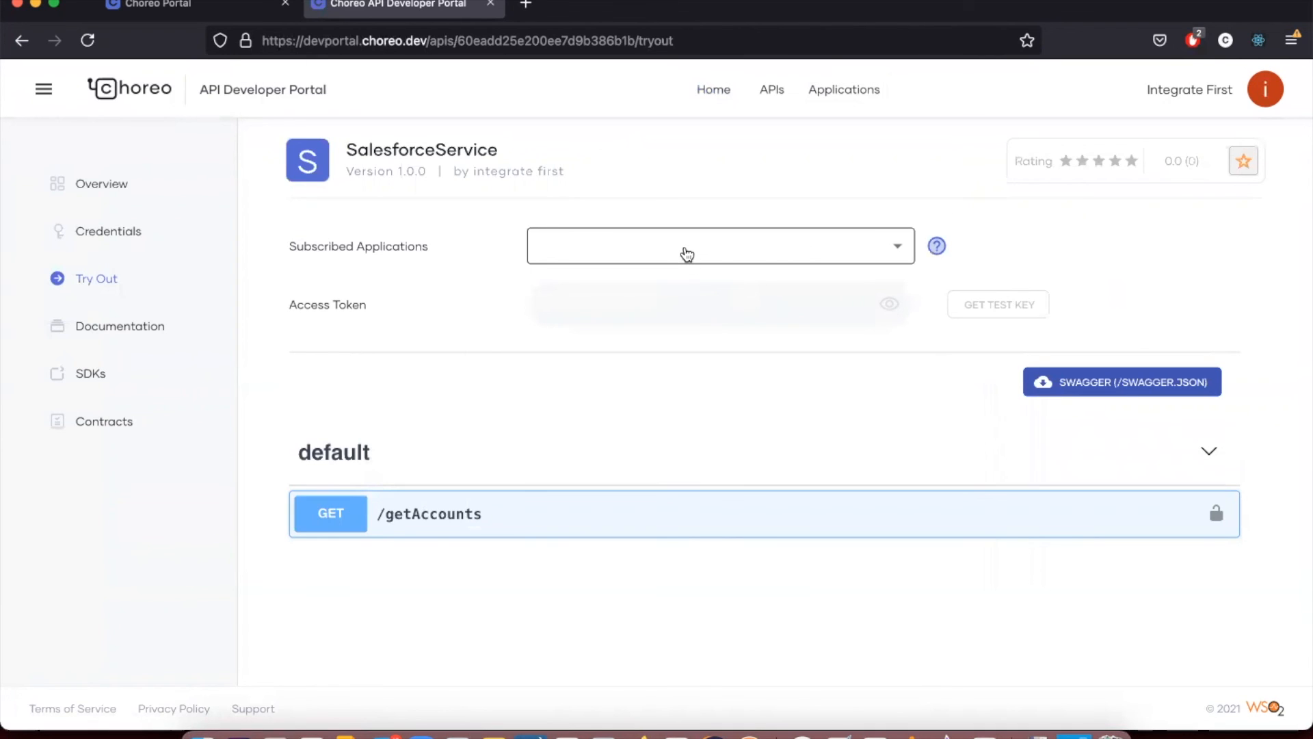
click(686, 255)
click(671, 296)
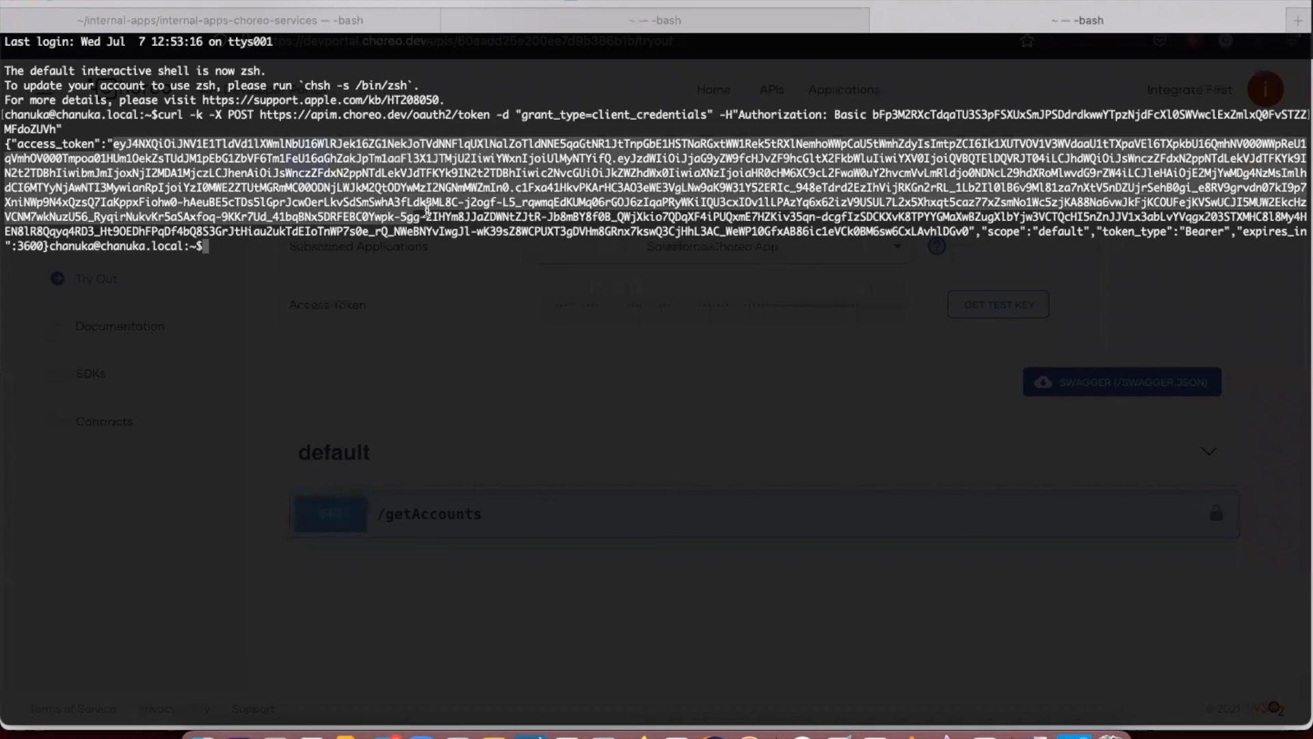
Step: Copy the generated access token from the terminal output, switch back to the browser and replace the Access Token value with it
drag(412, 217, 967, 234)
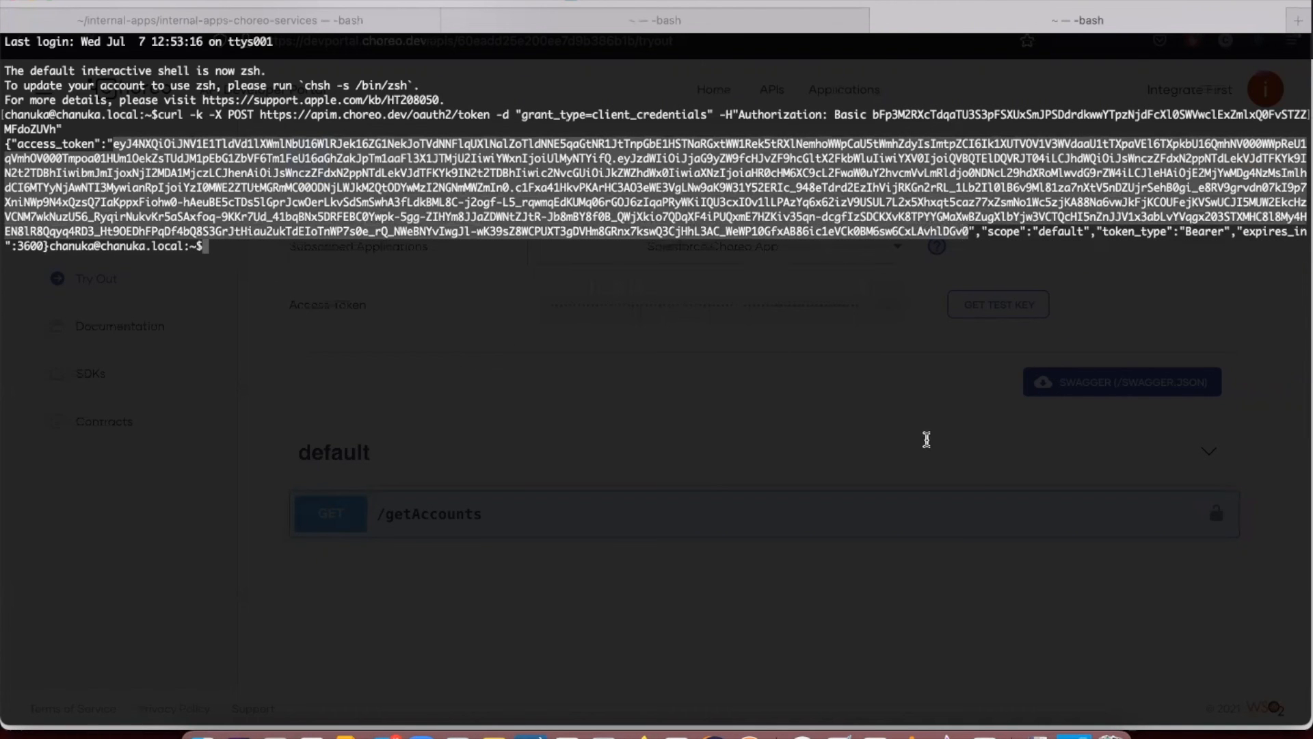
key(super+Tab)
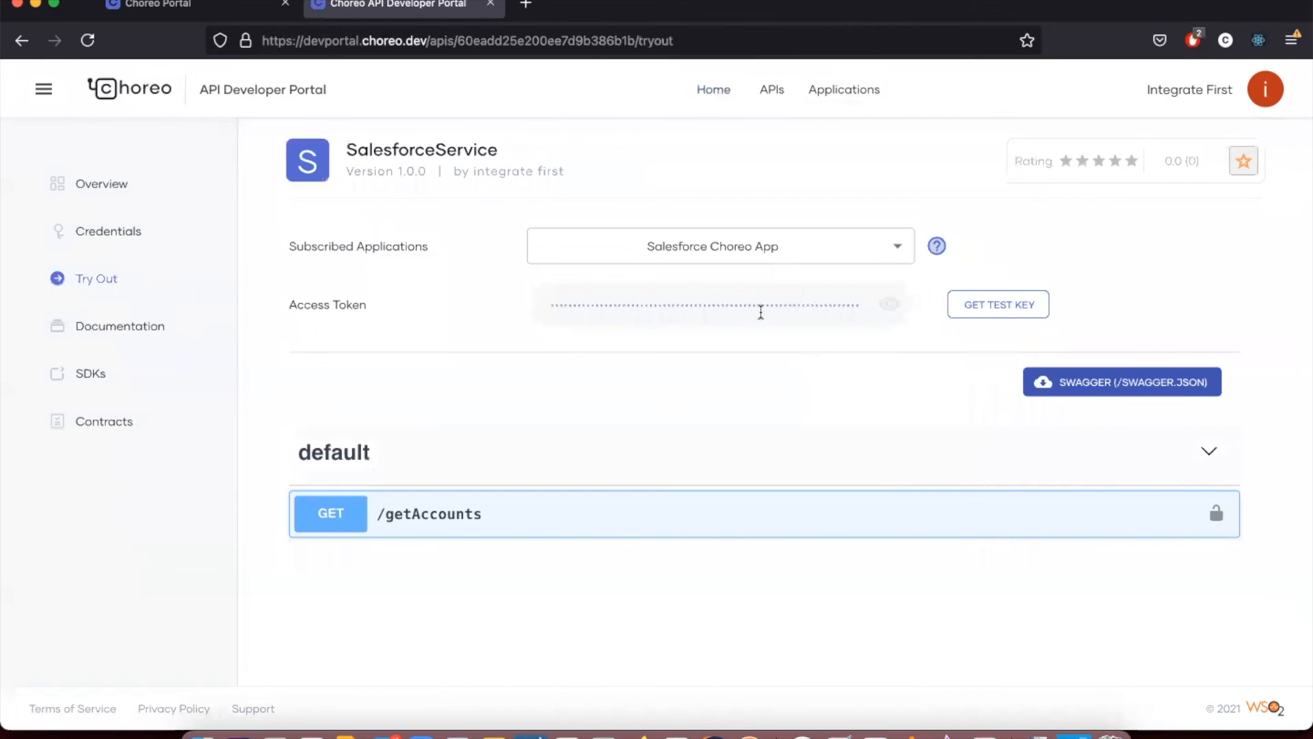
double_click(731, 305)
key(BackSpace)
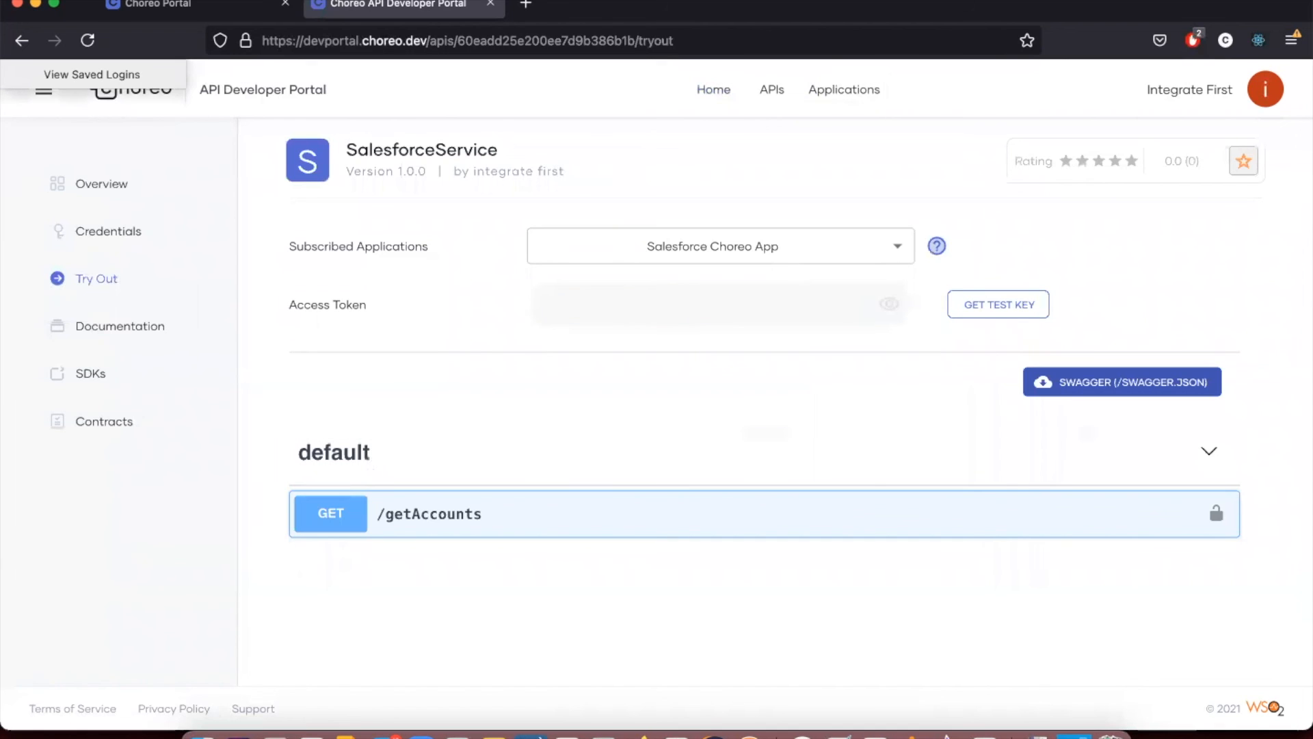
key(super+v)
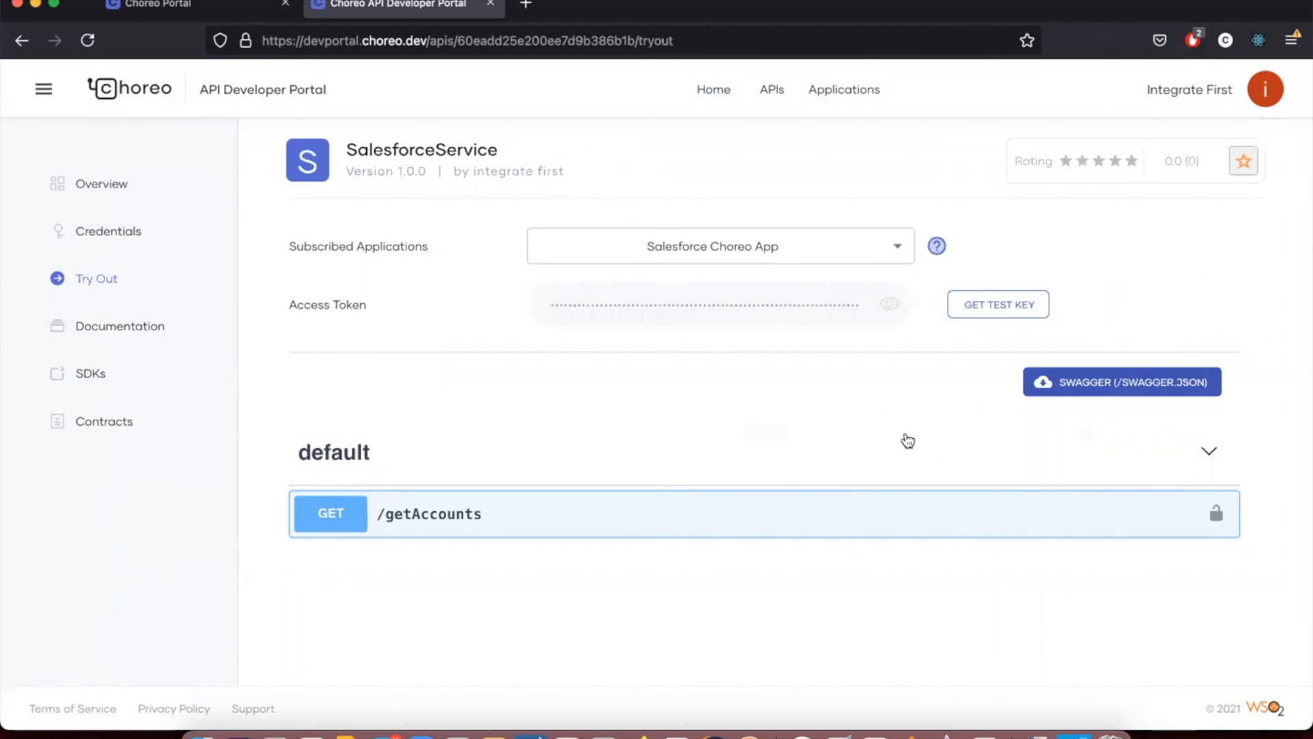
Step: Try out the GET /getAccounts operation and execute the request
click(347, 514)
scroll(565, 498, down, 2)
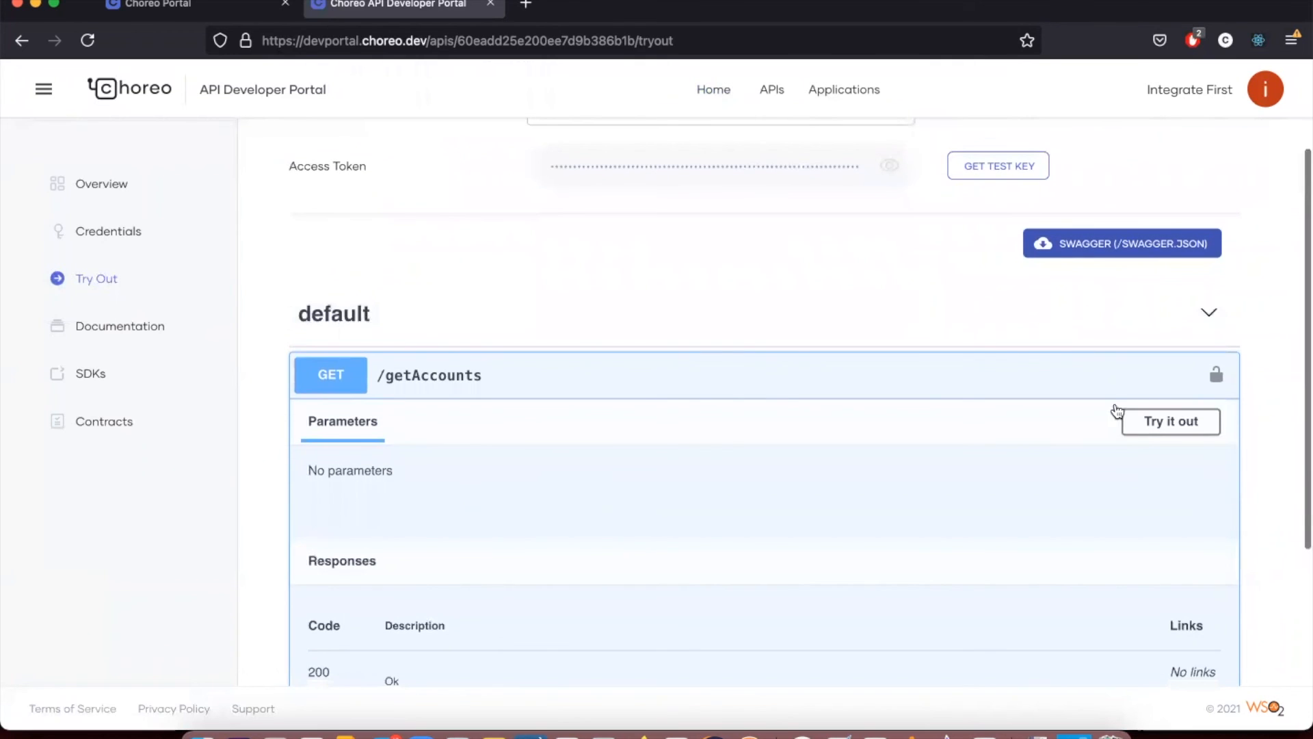
click(1147, 428)
scroll(975, 441, down, 1)
click(876, 460)
scroll(855, 540, down, 3)
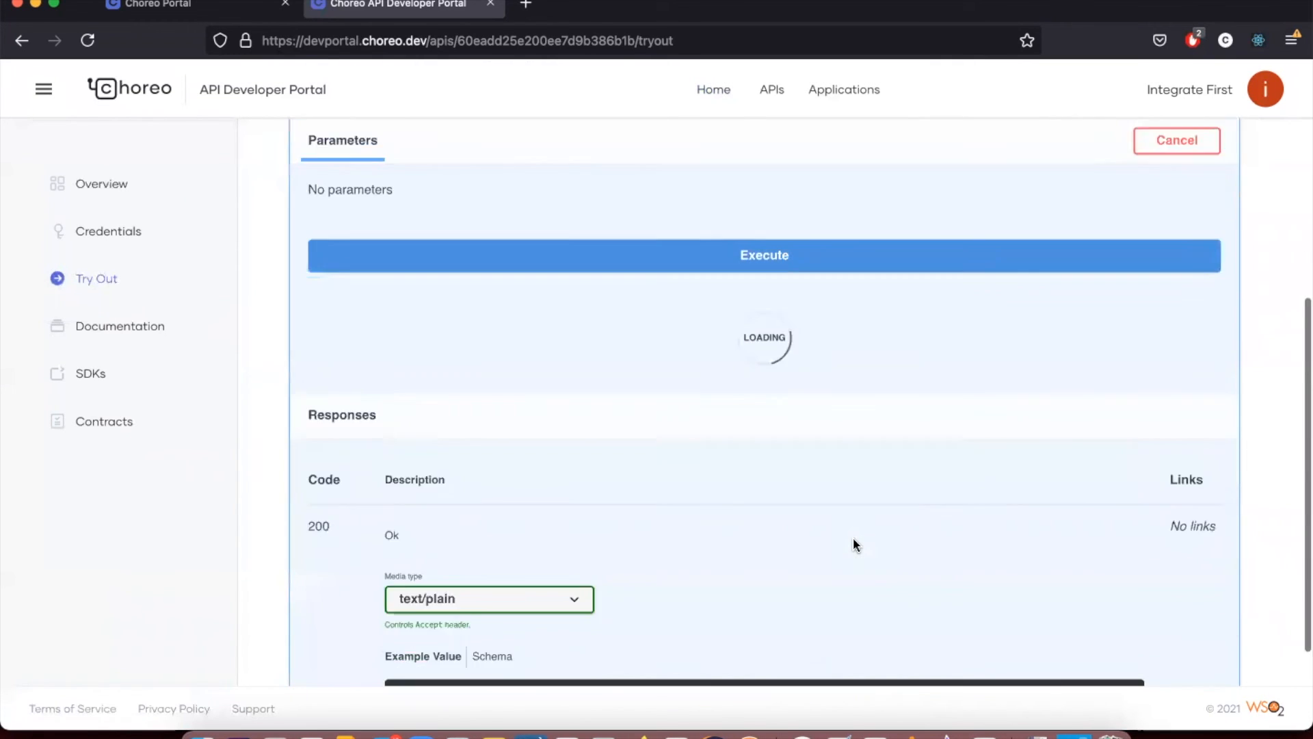
Step: Examine the /getAccounts cURL request, request URL, response body with the Salesforce account records, and response headers
scroll(853, 539, down, 2)
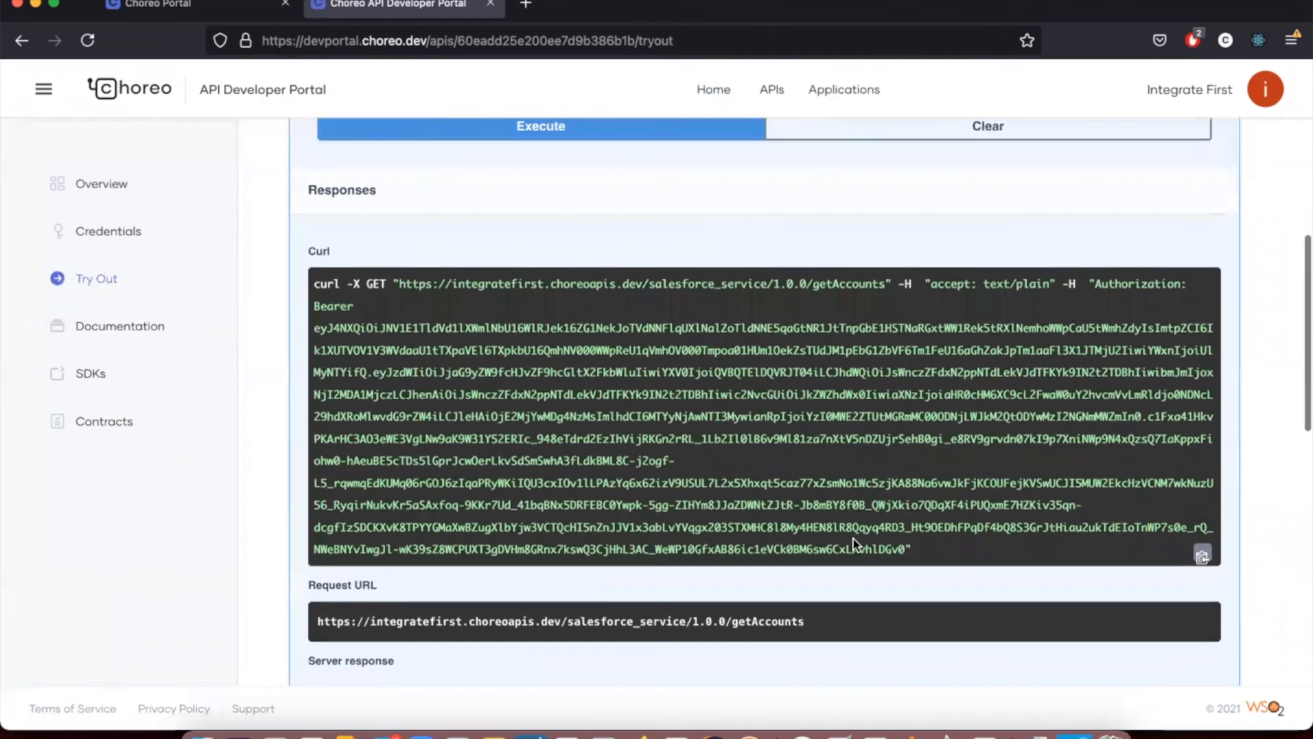
scroll(852, 477, down, 2)
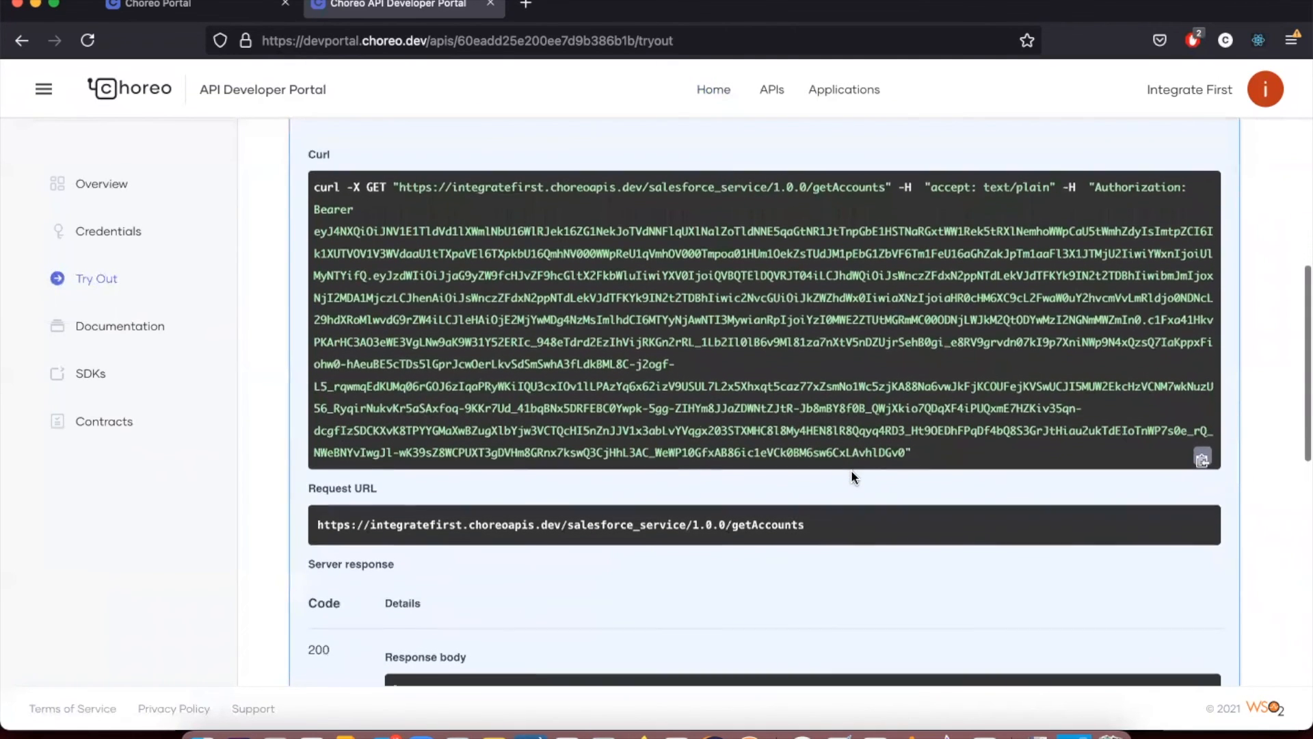
scroll(829, 386, down, 6)
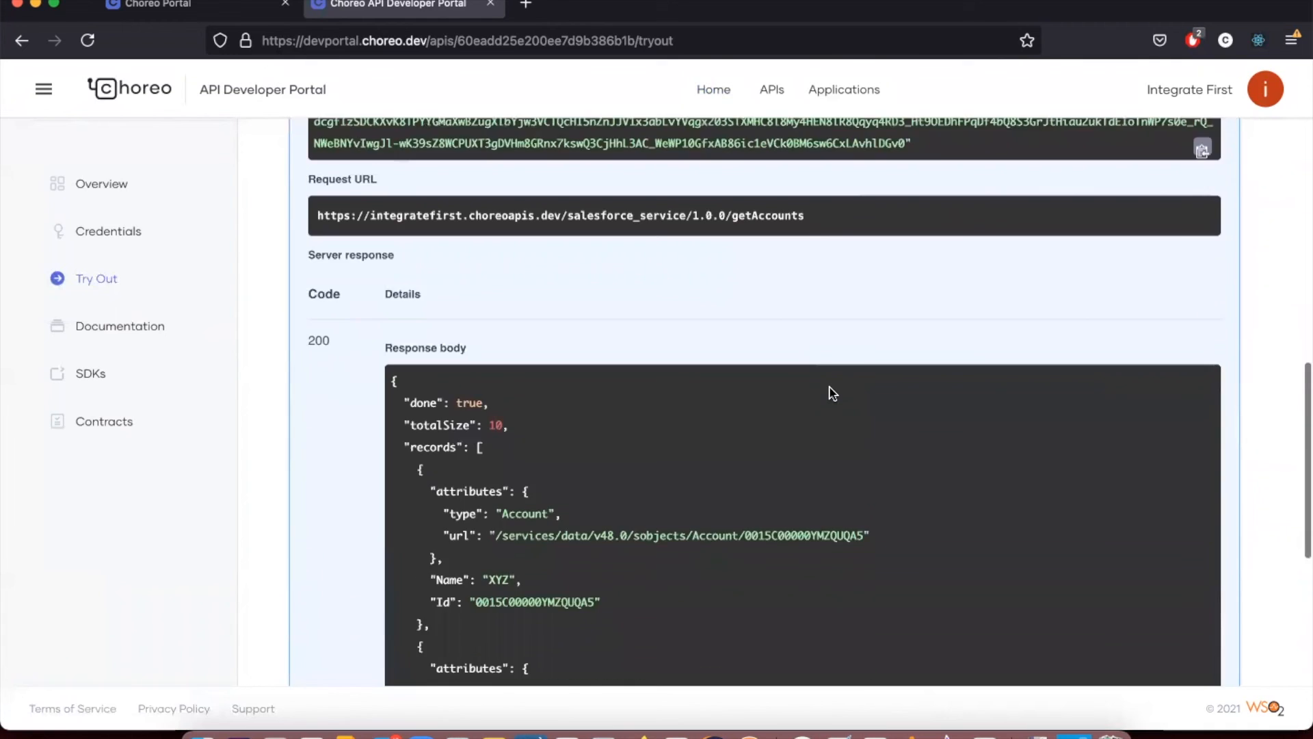
scroll(832, 393, down, 3)
scroll(832, 393, down, 3)
scroll(833, 393, down, 5)
scroll(833, 393, down, 4)
scroll(832, 393, down, 7)
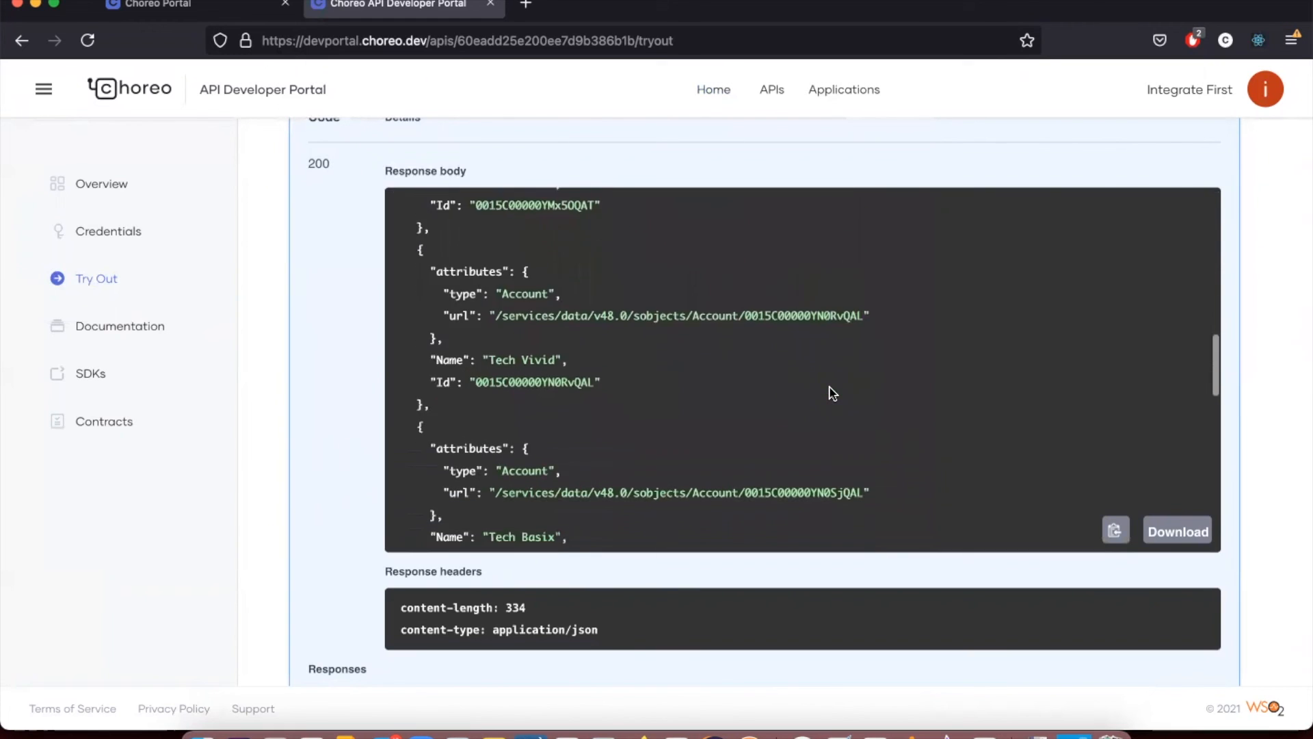
scroll(832, 393, down, 10)
scroll(832, 393, up, 10)
scroll(833, 393, up, 5)
scroll(832, 393, up, 3)
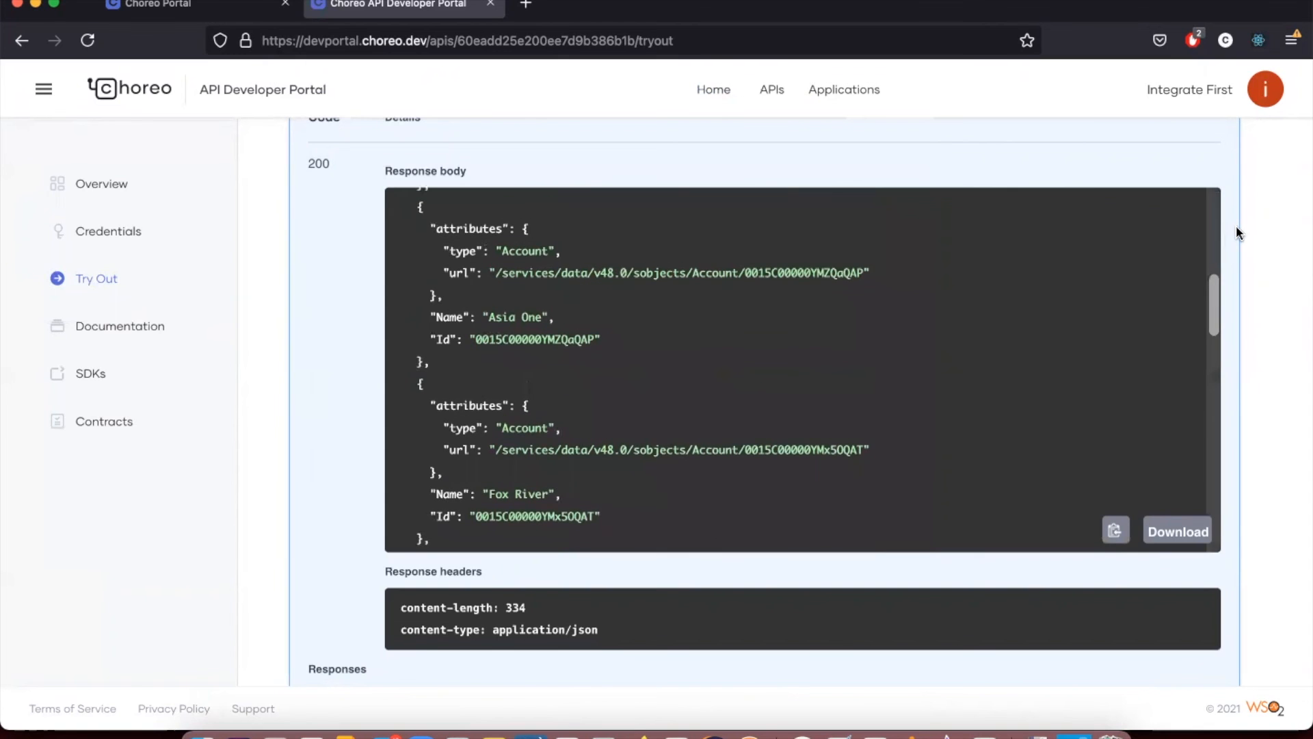
scroll(1236, 230, up, 8)
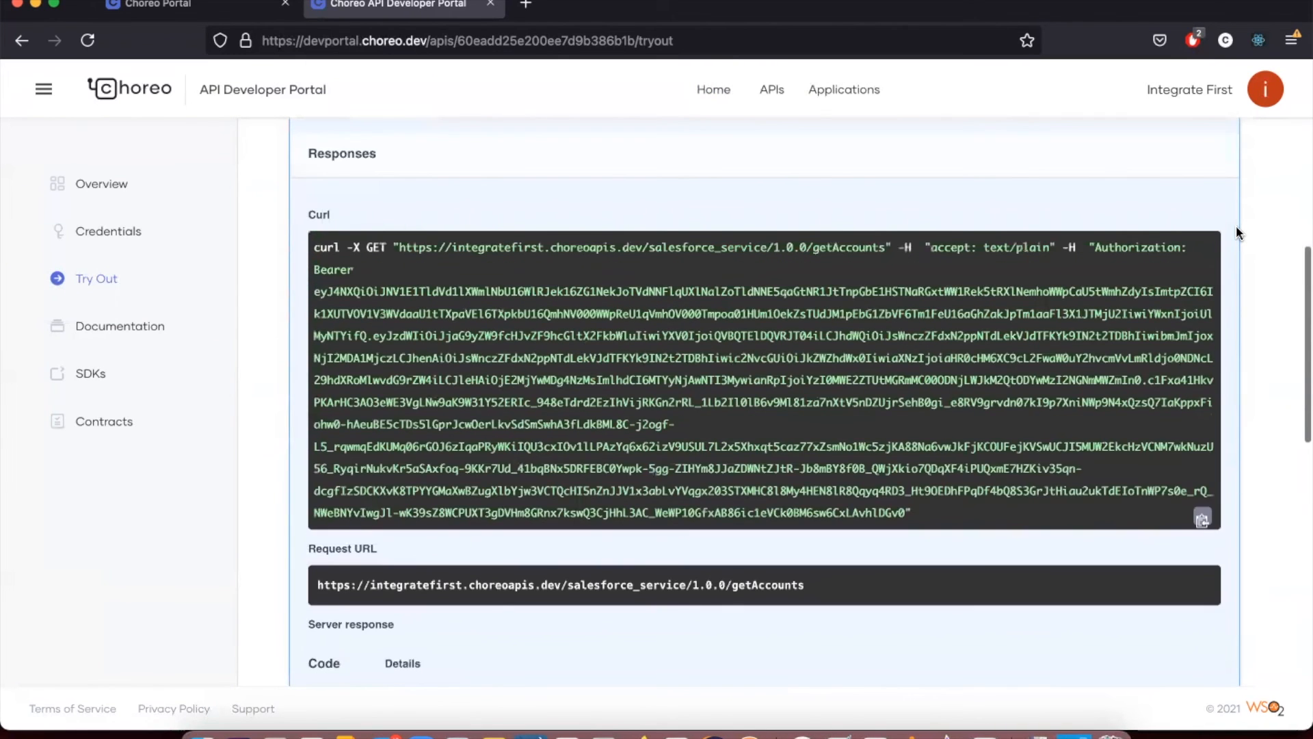
scroll(1237, 232, up, 6)
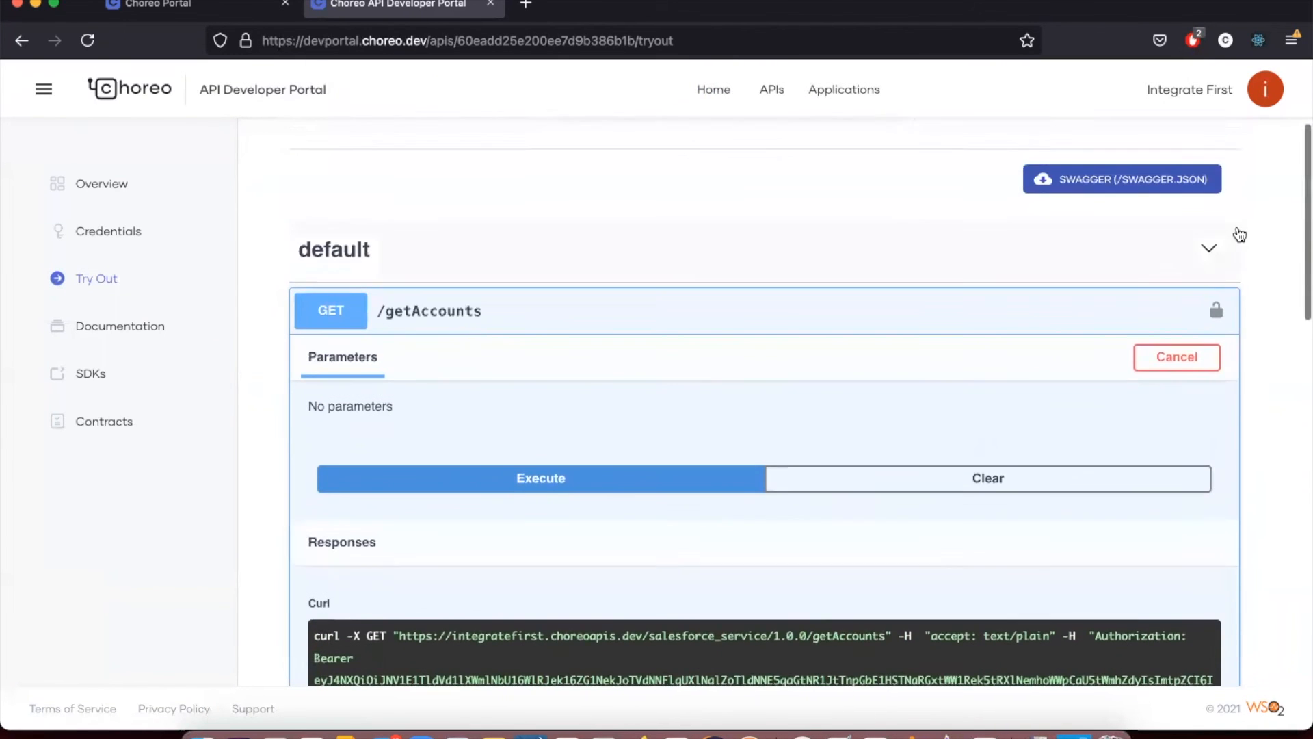